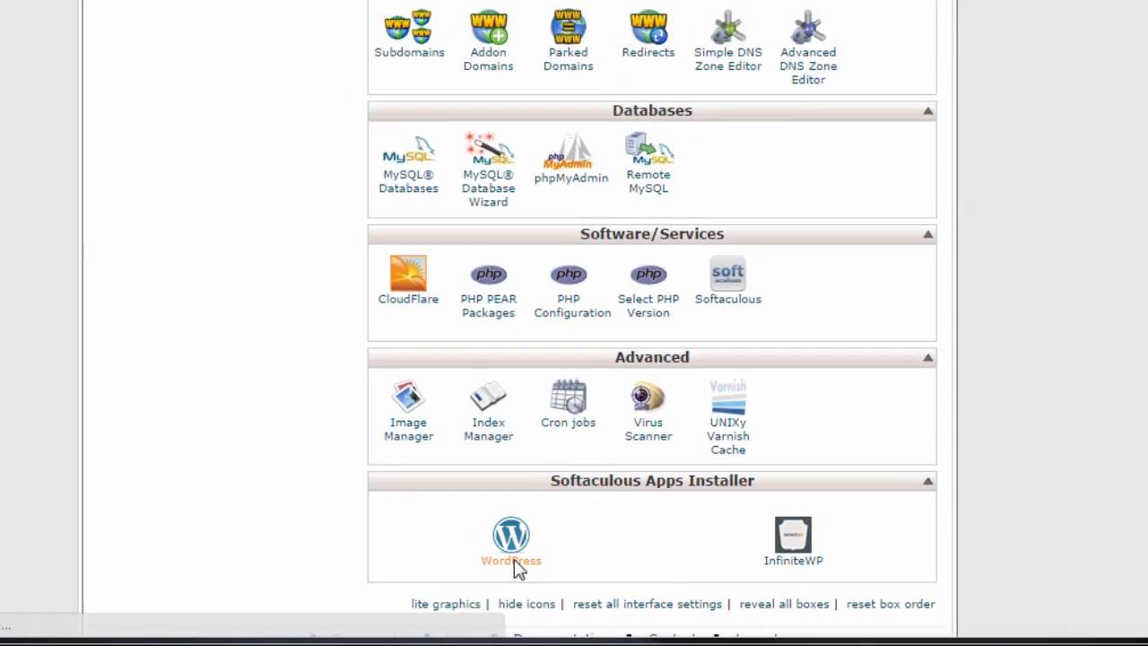
pyautogui.click(394, 534)
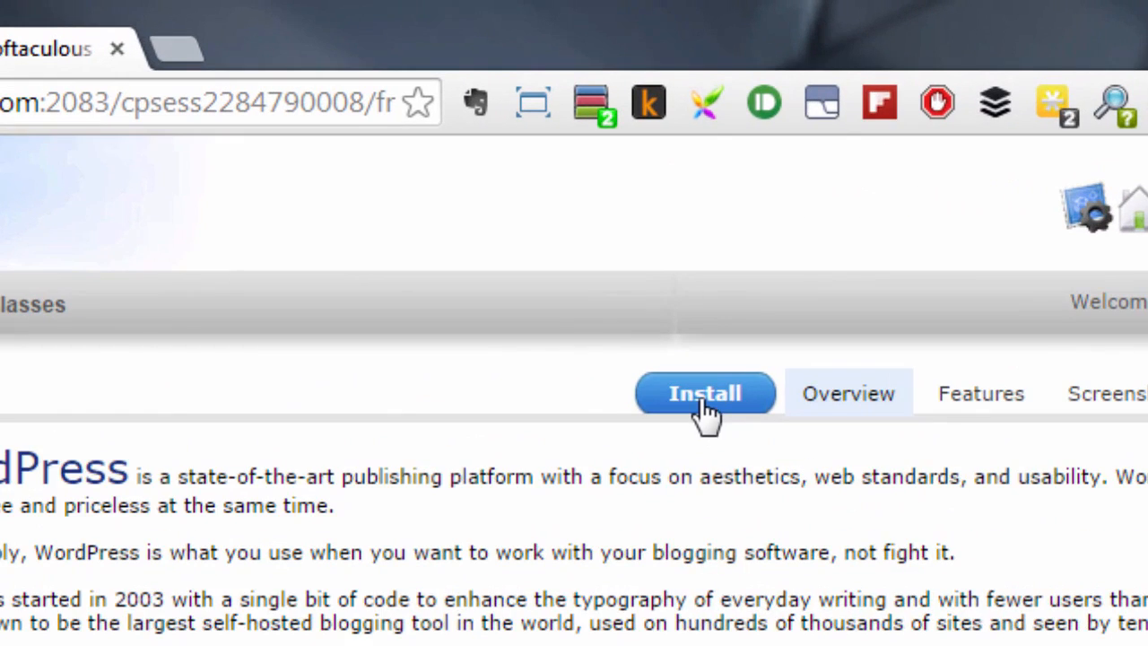
pyautogui.click(705, 404)
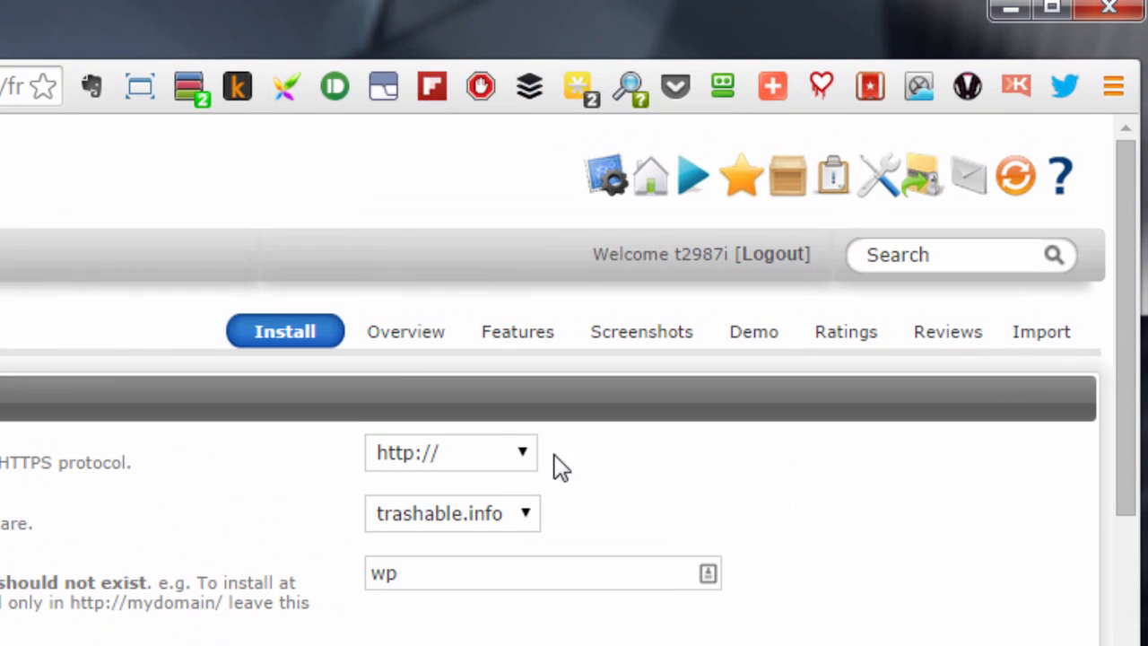
pyautogui.click(508, 460)
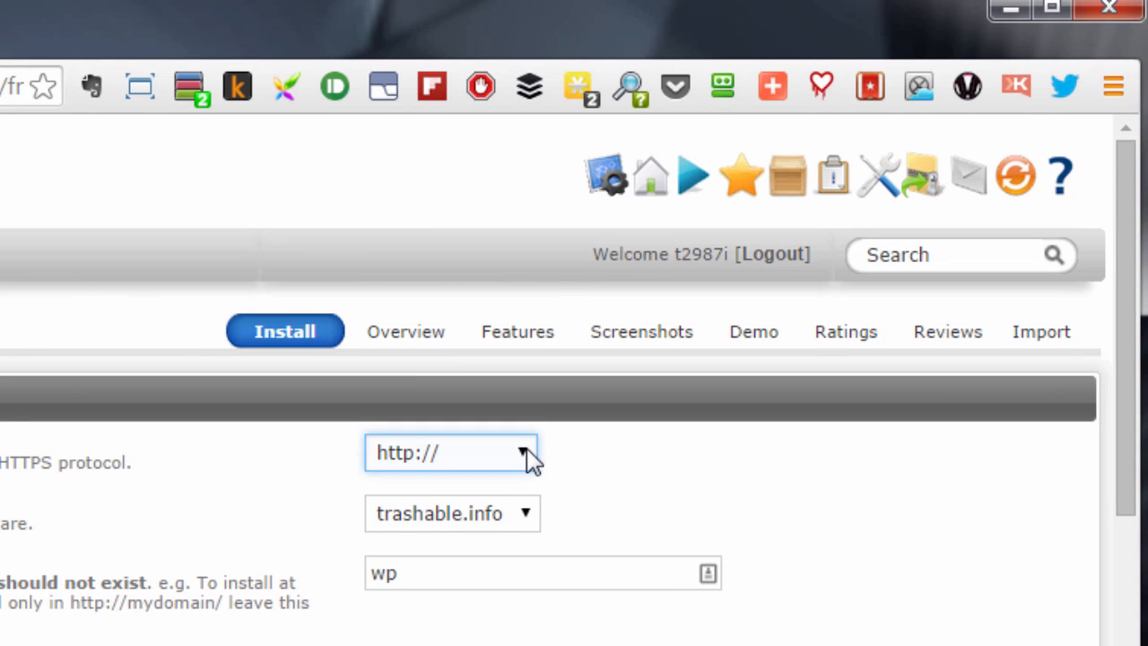
pyautogui.click(525, 457)
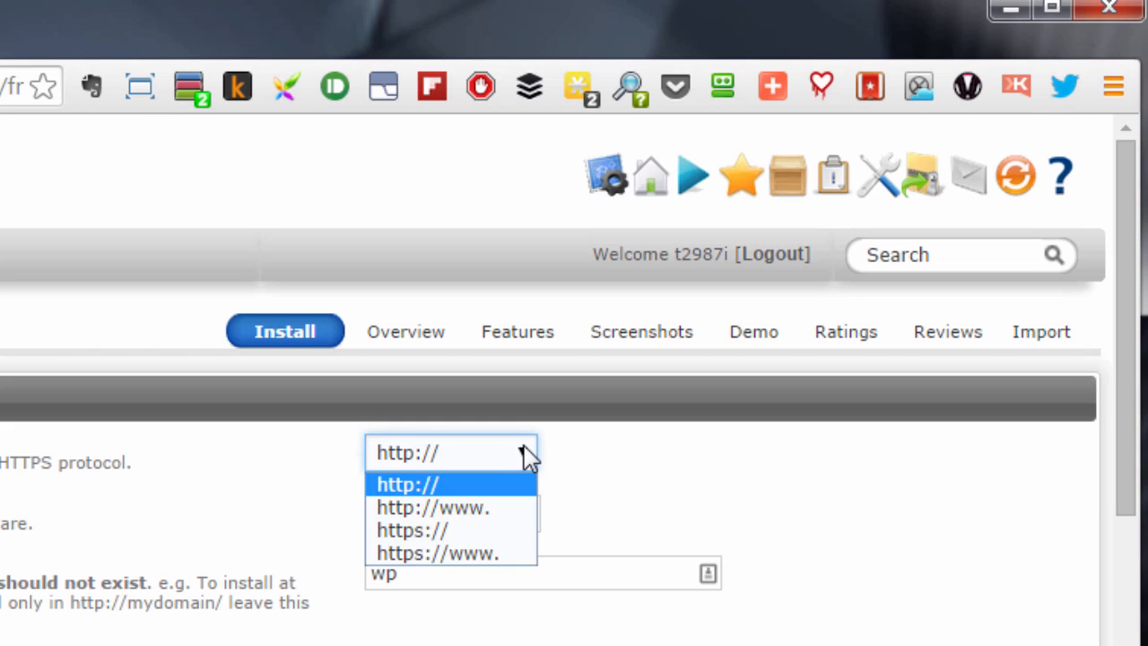
pyautogui.click(522, 460)
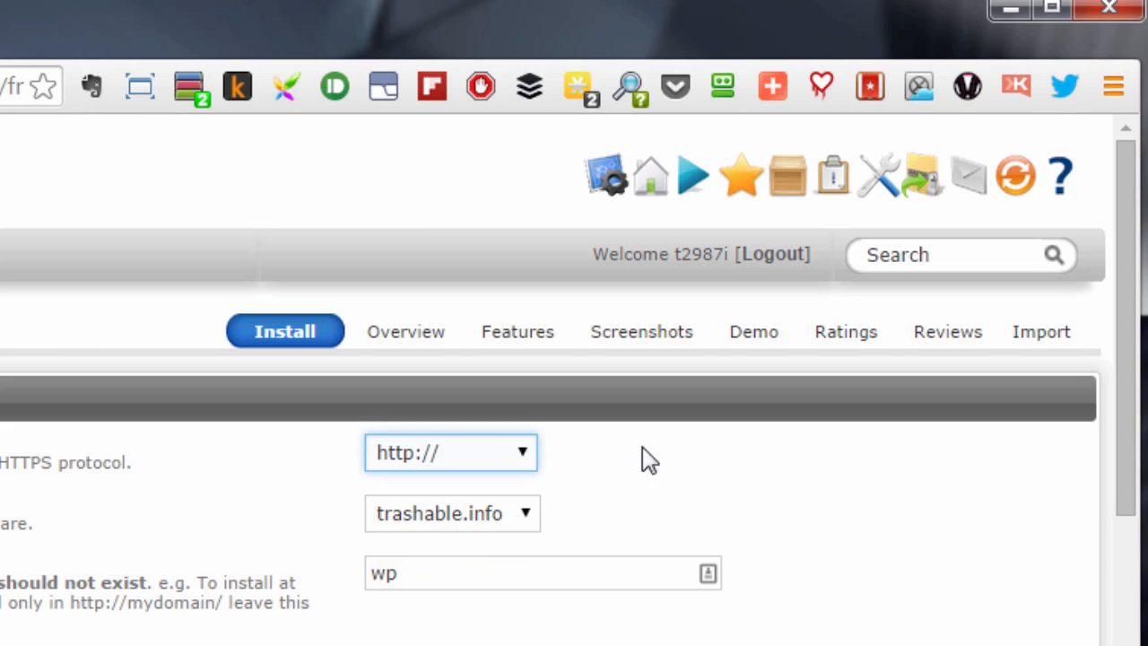
pyautogui.click(420, 571)
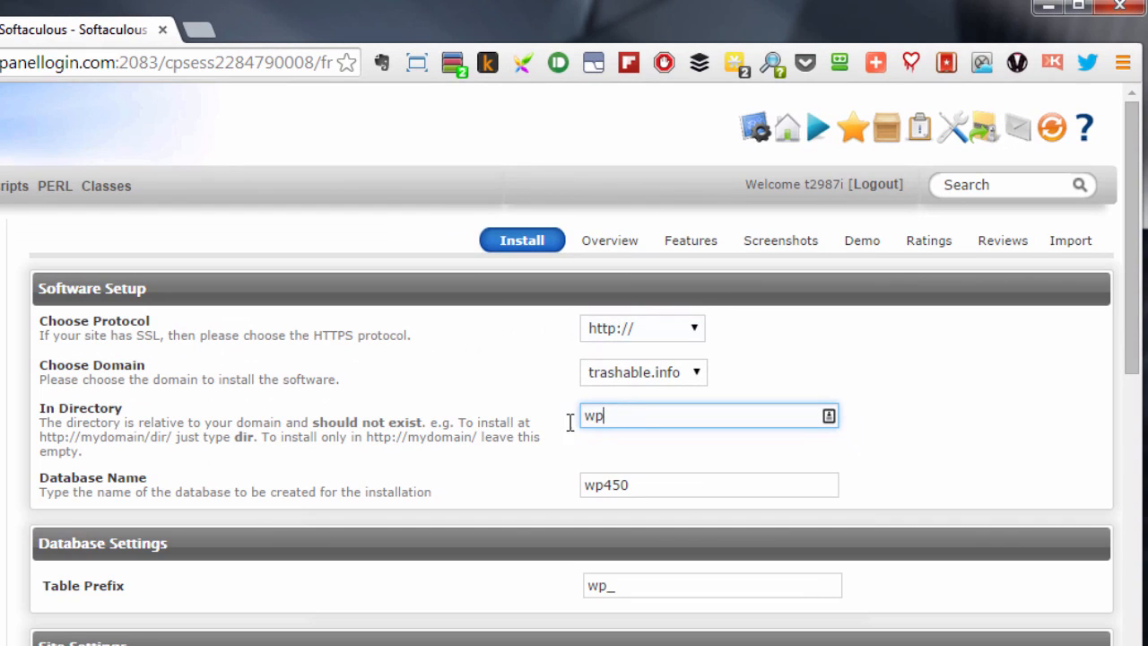
pyautogui.hotkey('ctrl', 'a')
pyautogui.press('BackSpace')
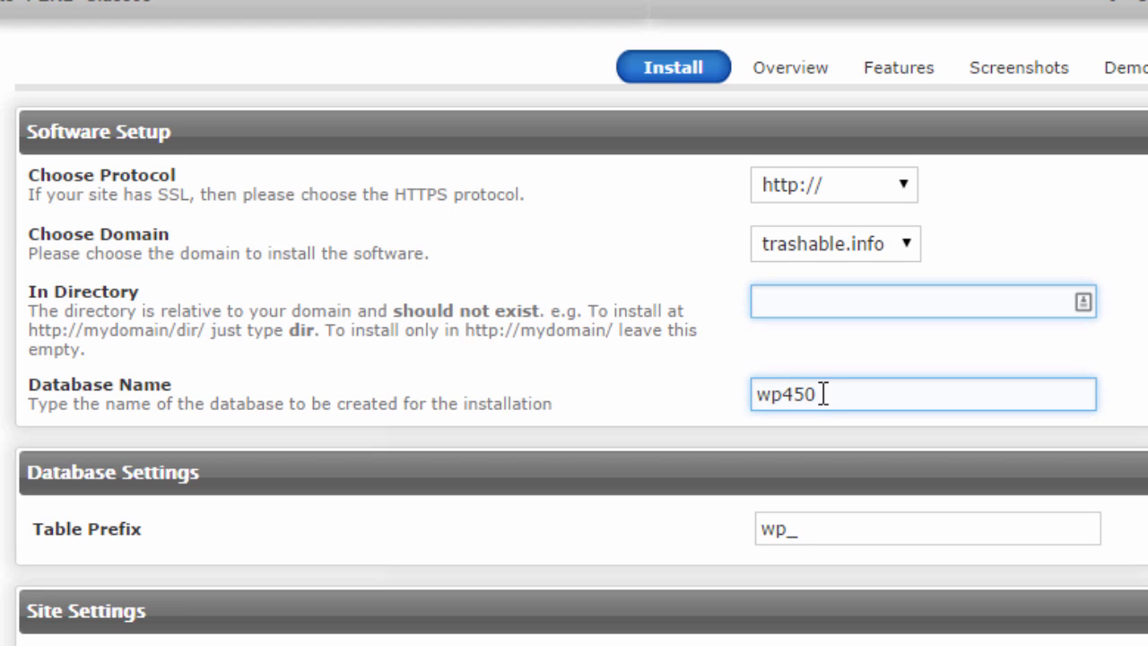
# Replace database name wp450 with phk786 and table prefix wp_ with ghj_
pyautogui.click(825, 396)
pyautogui.moveTo(824, 395); pyautogui.dragTo(741, 392)
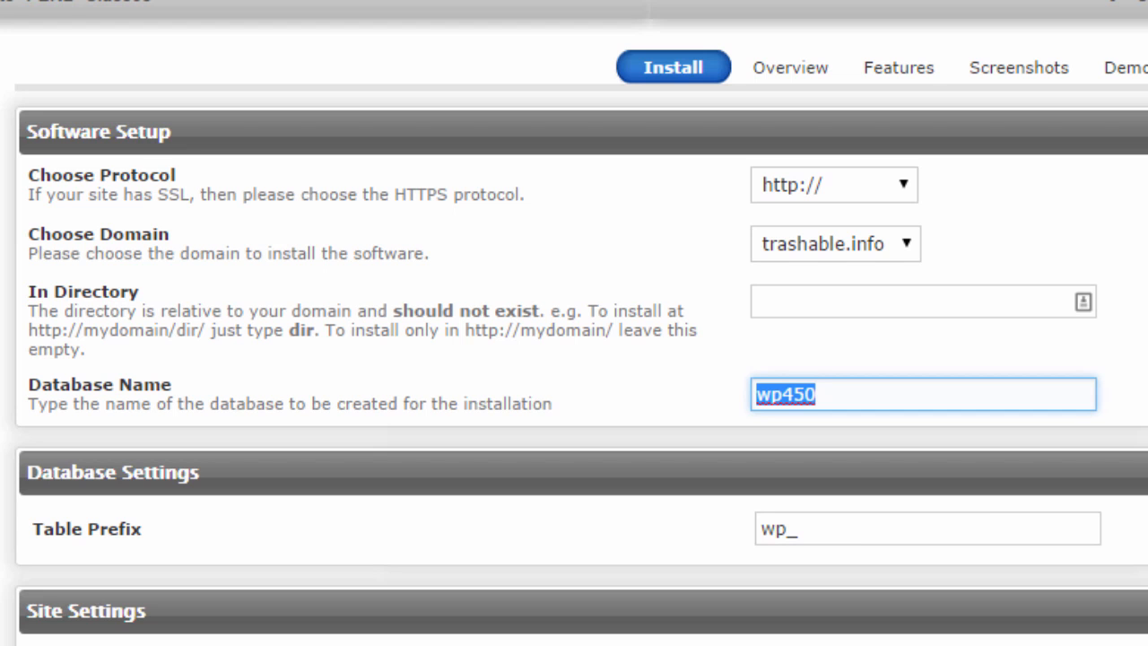
pyautogui.write('phk')
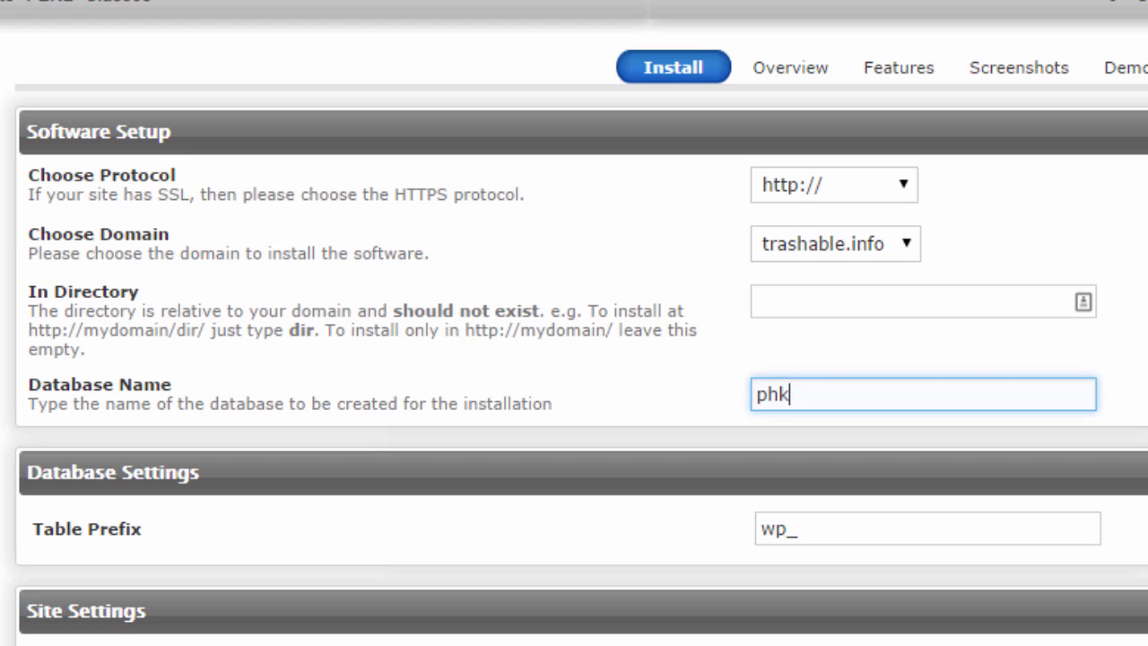
pyautogui.write('786')
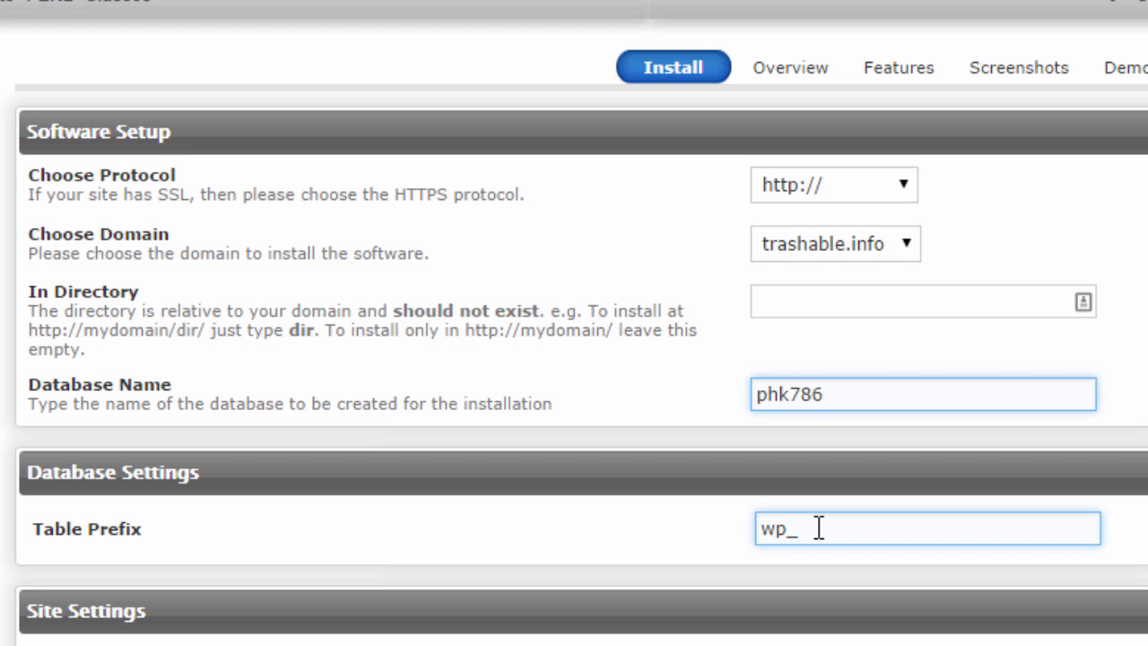
pyautogui.moveTo(819, 529); pyautogui.dragTo(737, 529)
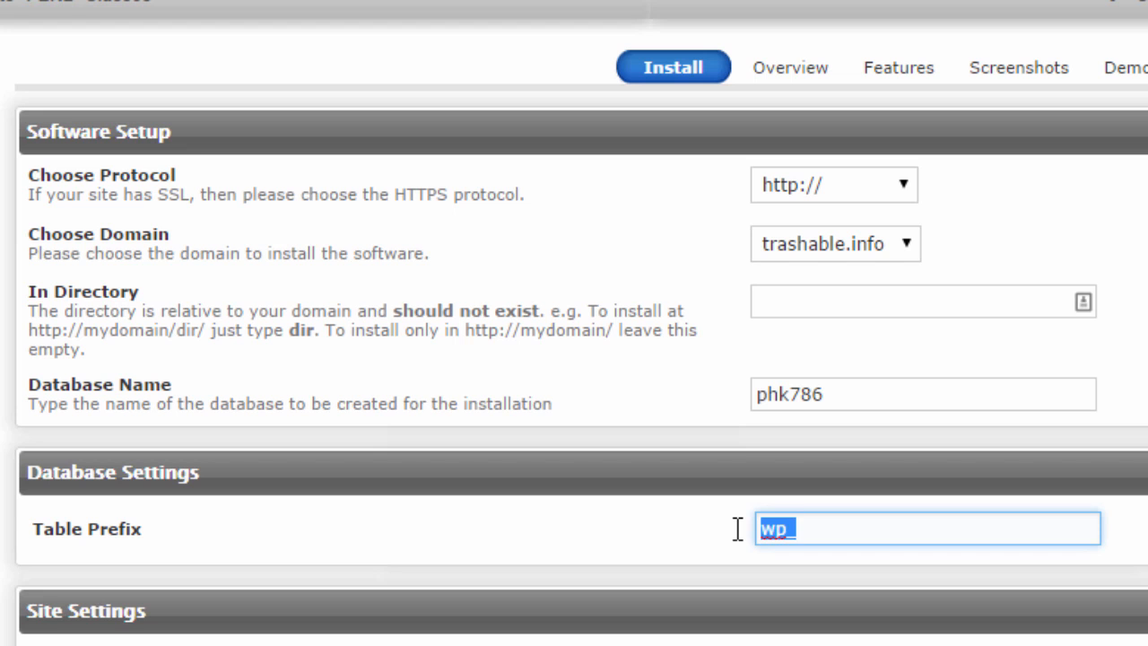
pyautogui.write('ghj_')
pyautogui.scroll(-3, 574, 359)
pyautogui.scroll(2, 930, 451)
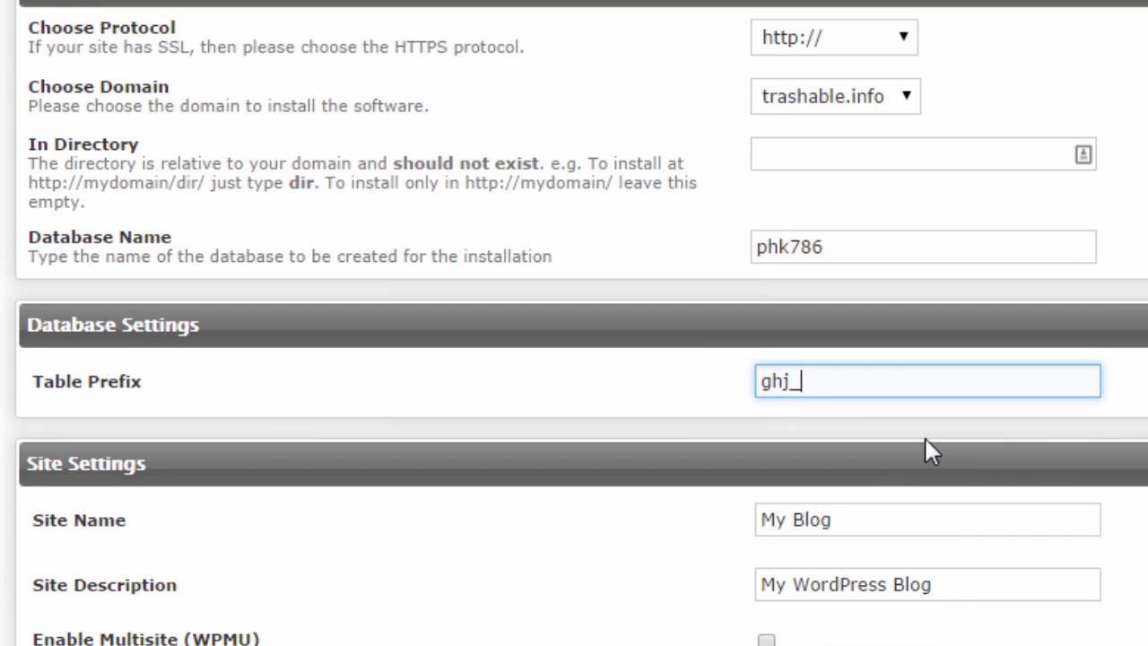
pyautogui.click(971, 592)
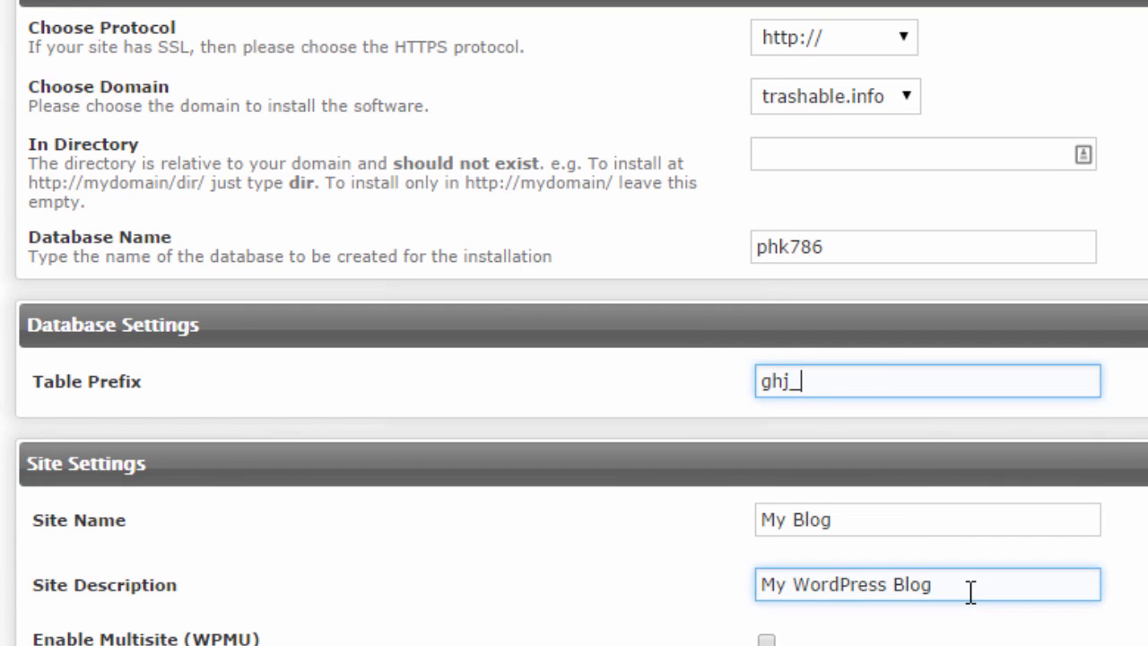
pyautogui.scroll(-2, 969, 589)
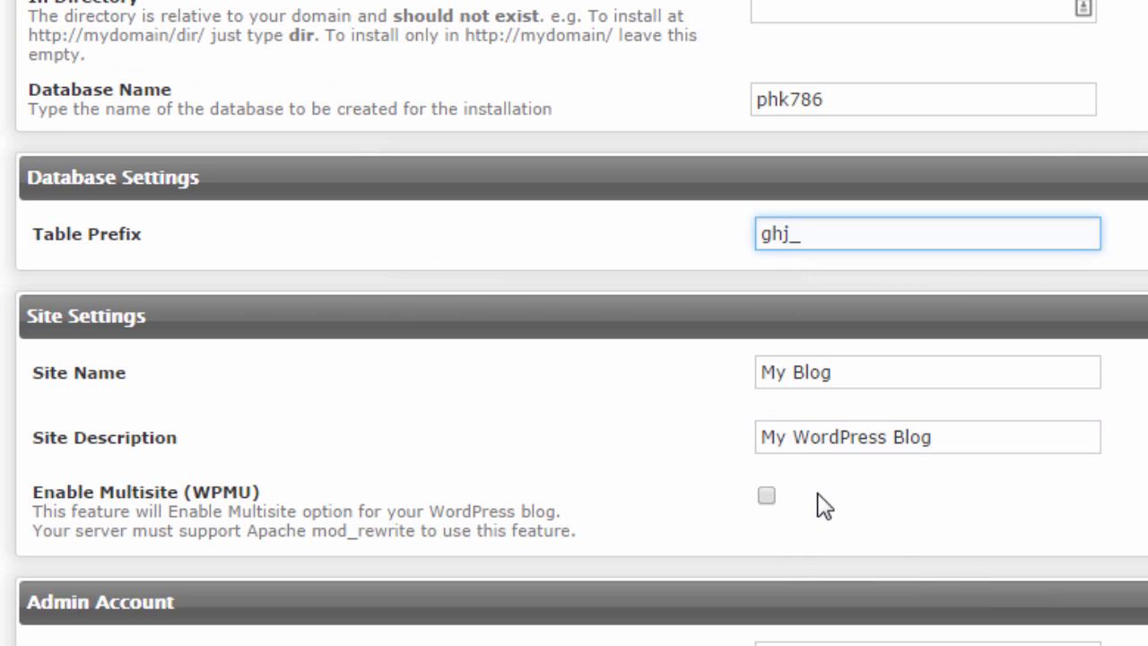
pyautogui.scroll(-2, 823, 508)
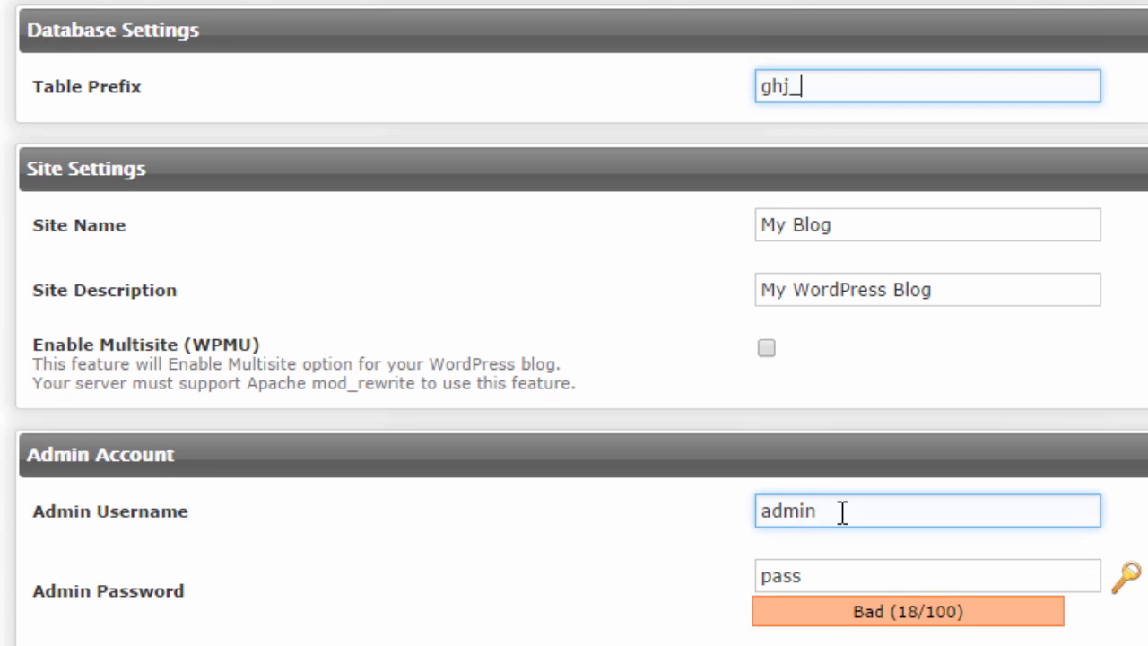
pyautogui.click(846, 512)
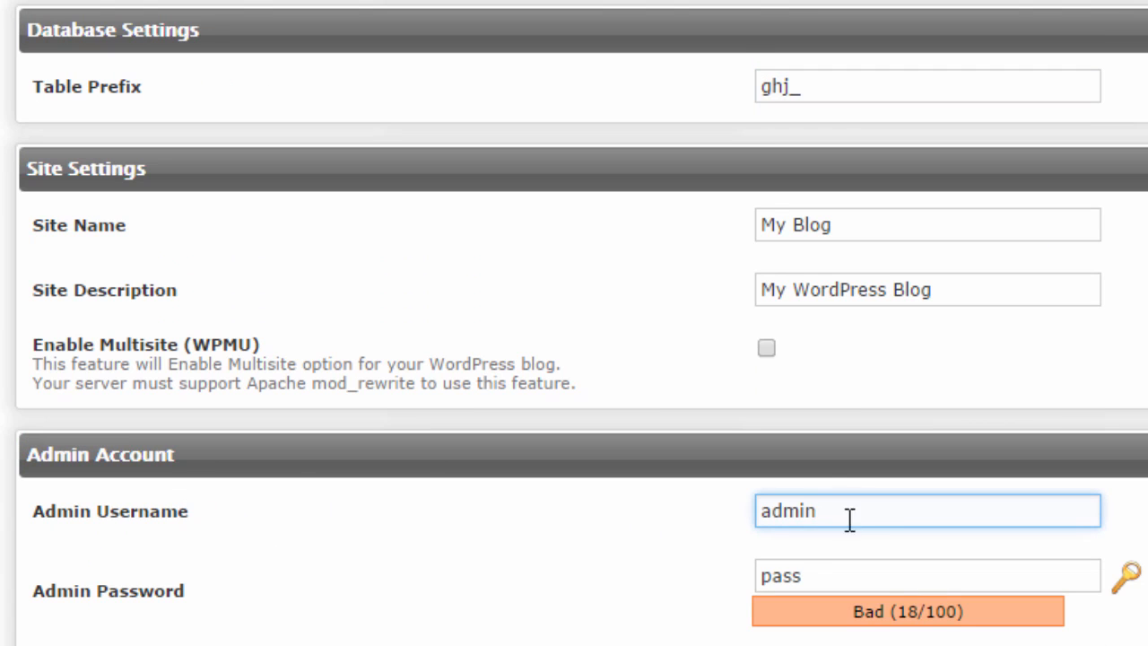
pyautogui.moveTo(859, 518); pyautogui.dragTo(707, 512)
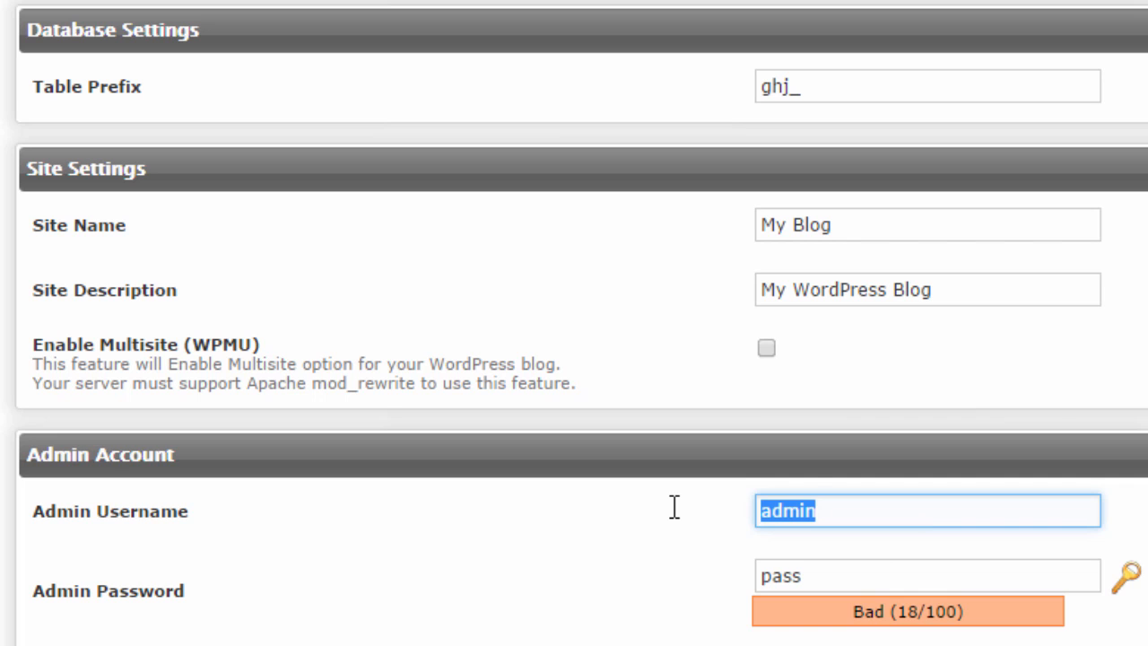
# Enter a custom admin username and generate a random admin password rated Strong (60/100)
pyautogui.write('fyt')
pyautogui.write('678')
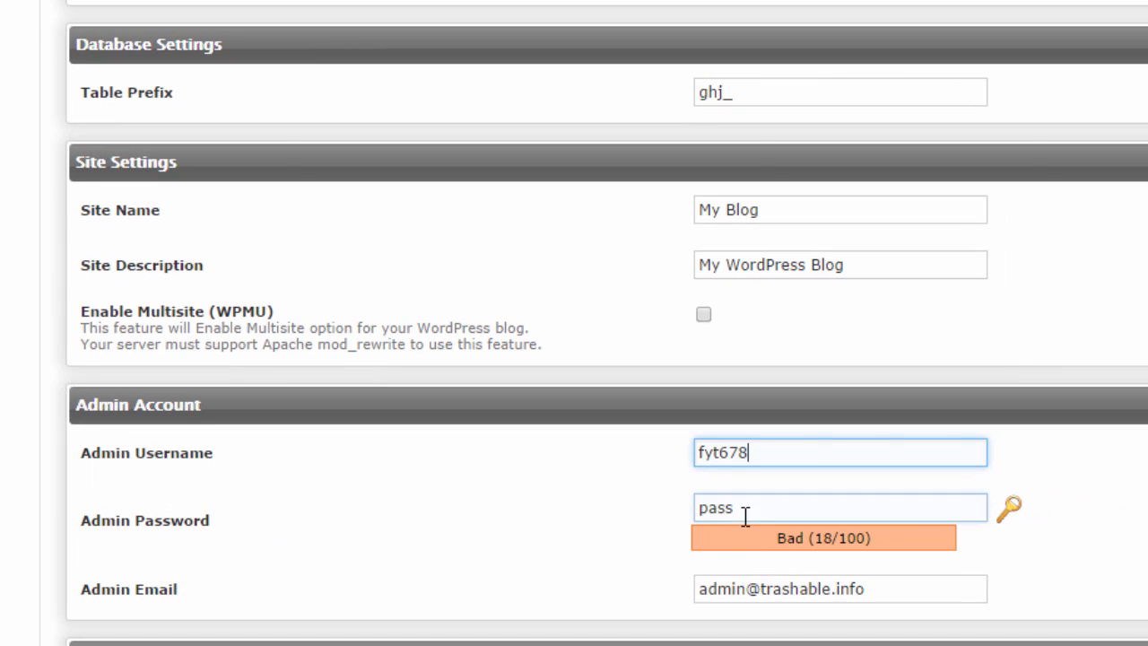
pyautogui.click(1016, 512)
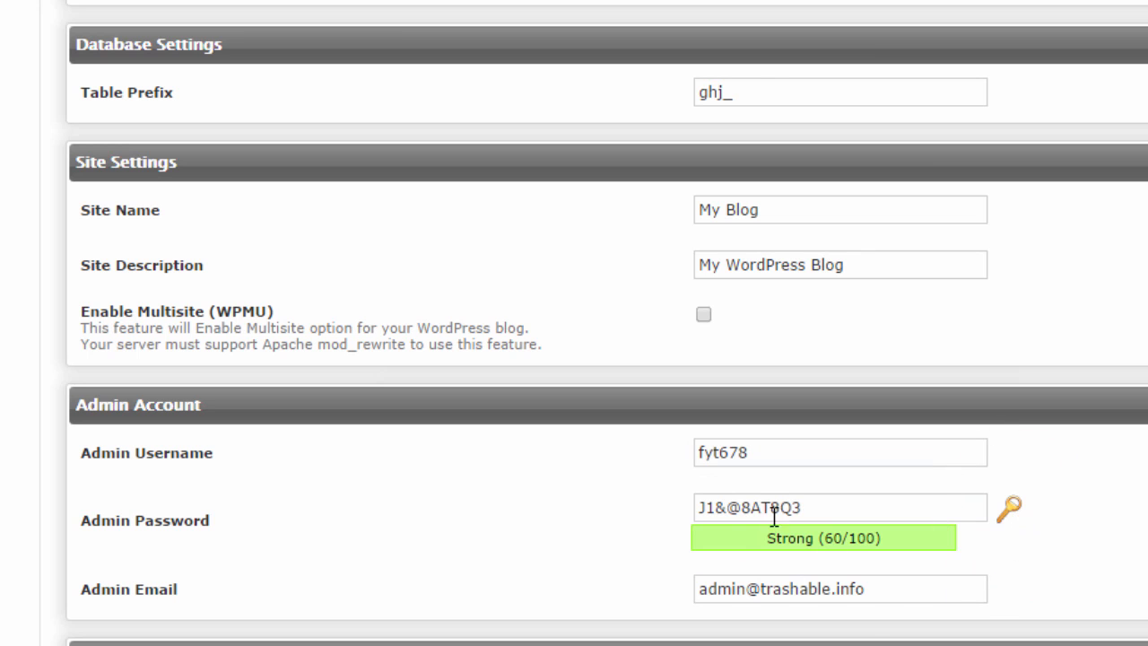
pyautogui.click(1015, 510)
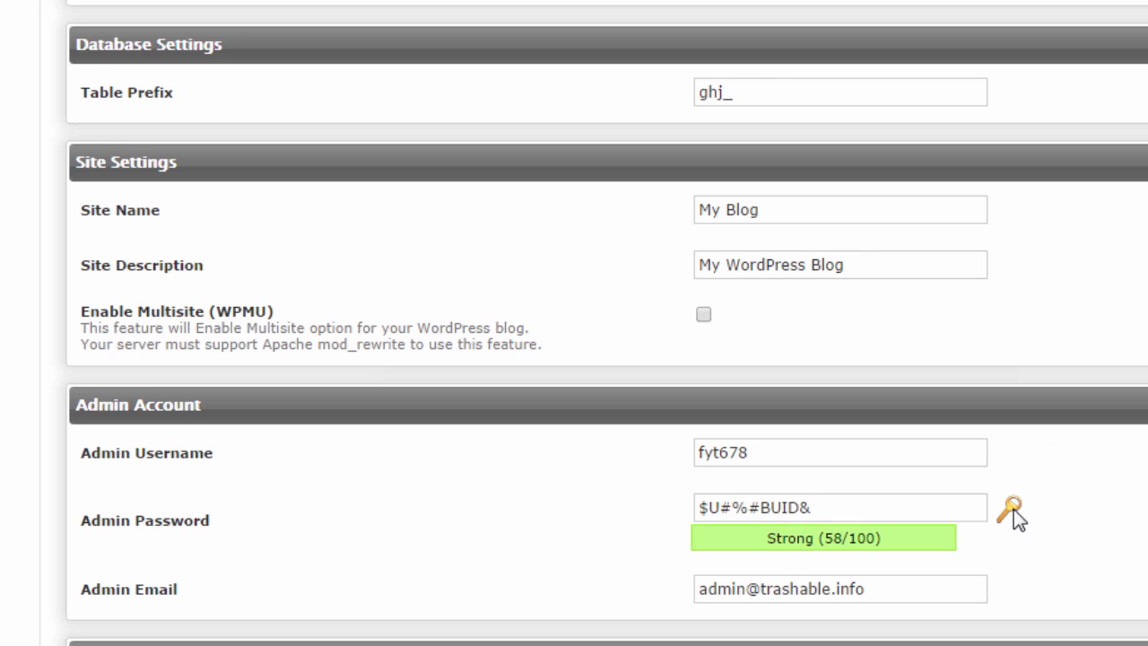
pyautogui.click(1014, 510)
pyautogui.click(1015, 510)
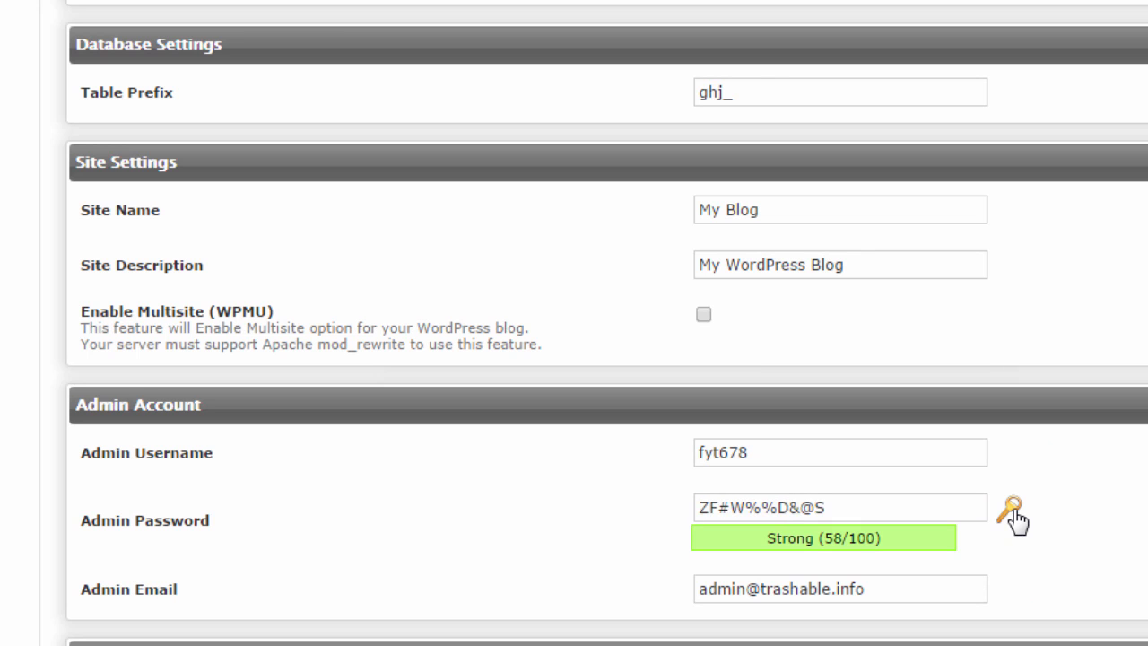
pyautogui.click(1015, 511)
pyautogui.click(1014, 510)
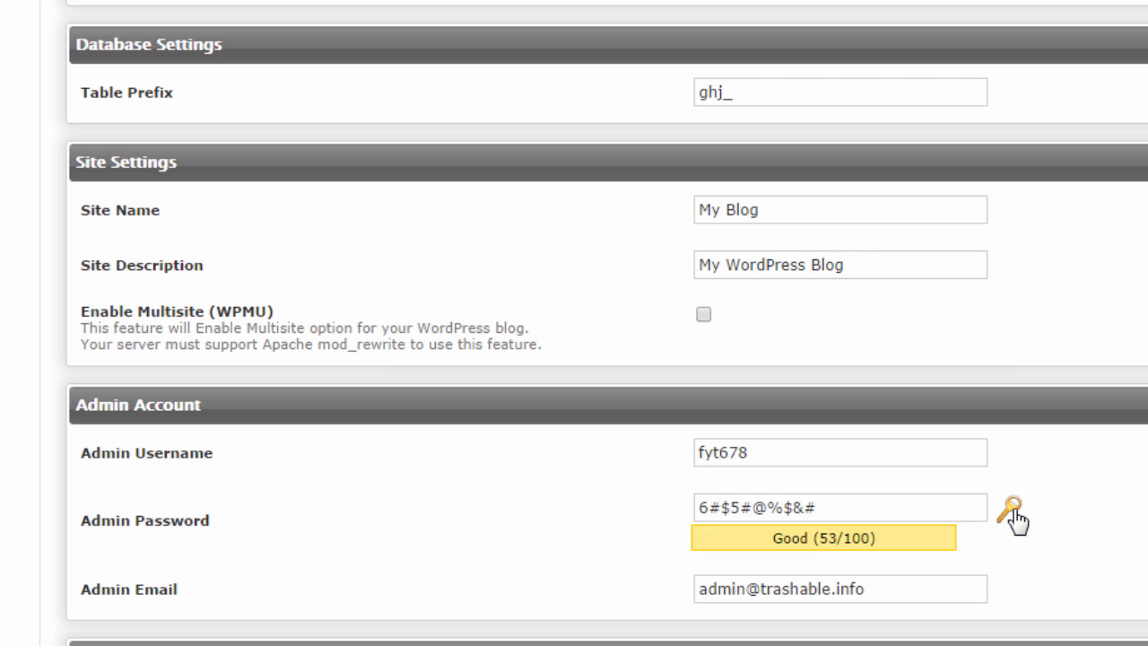
pyautogui.click(1015, 510)
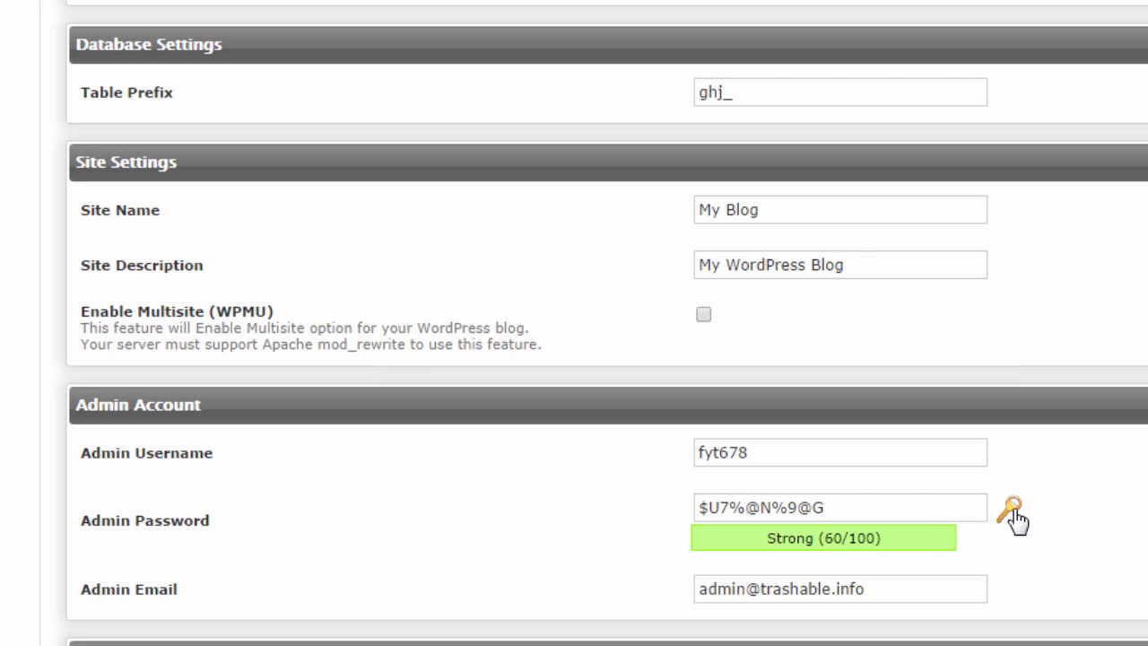
pyautogui.click(1014, 511)
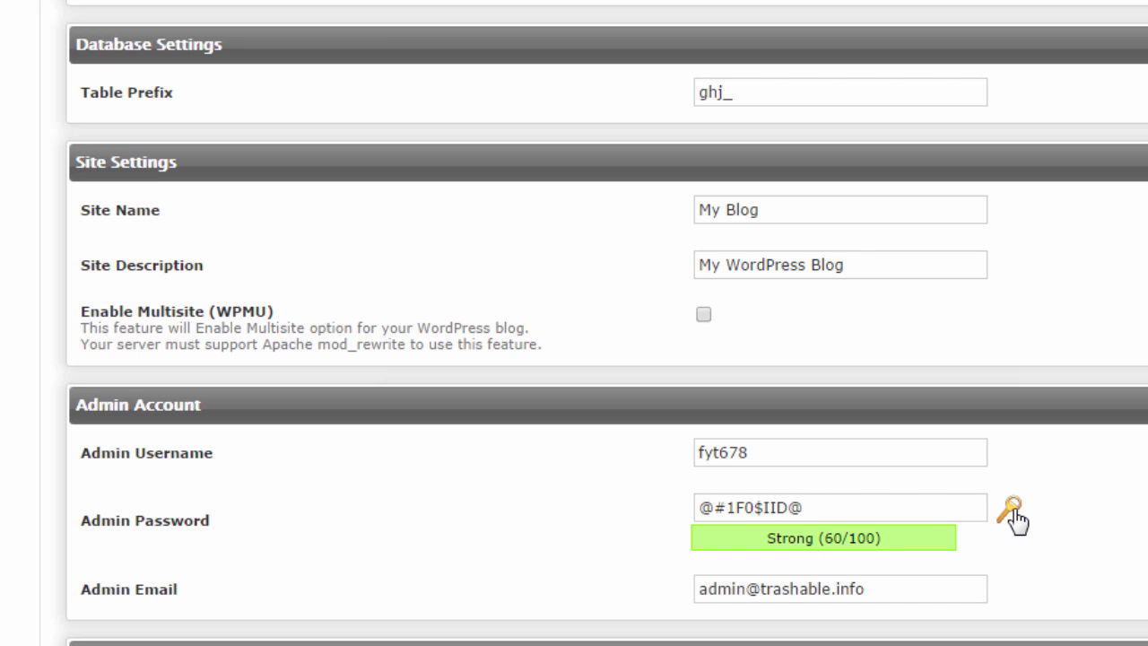
pyautogui.click(1014, 510)
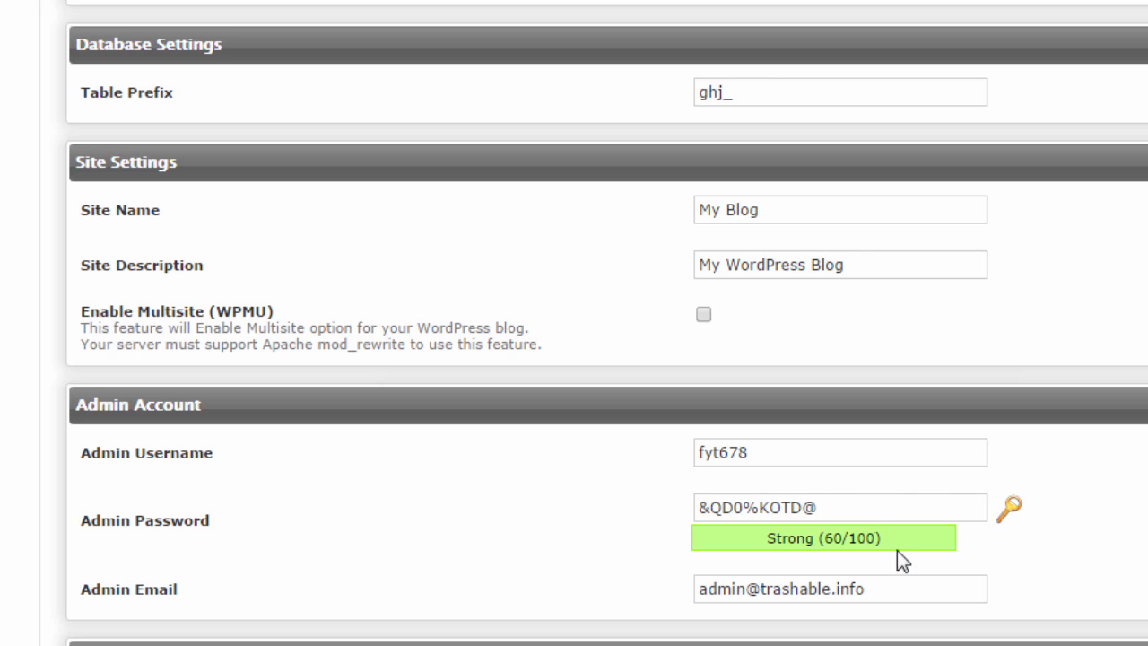
pyautogui.click(863, 507)
pyautogui.moveTo(861, 502); pyautogui.dragTo(618, 510)
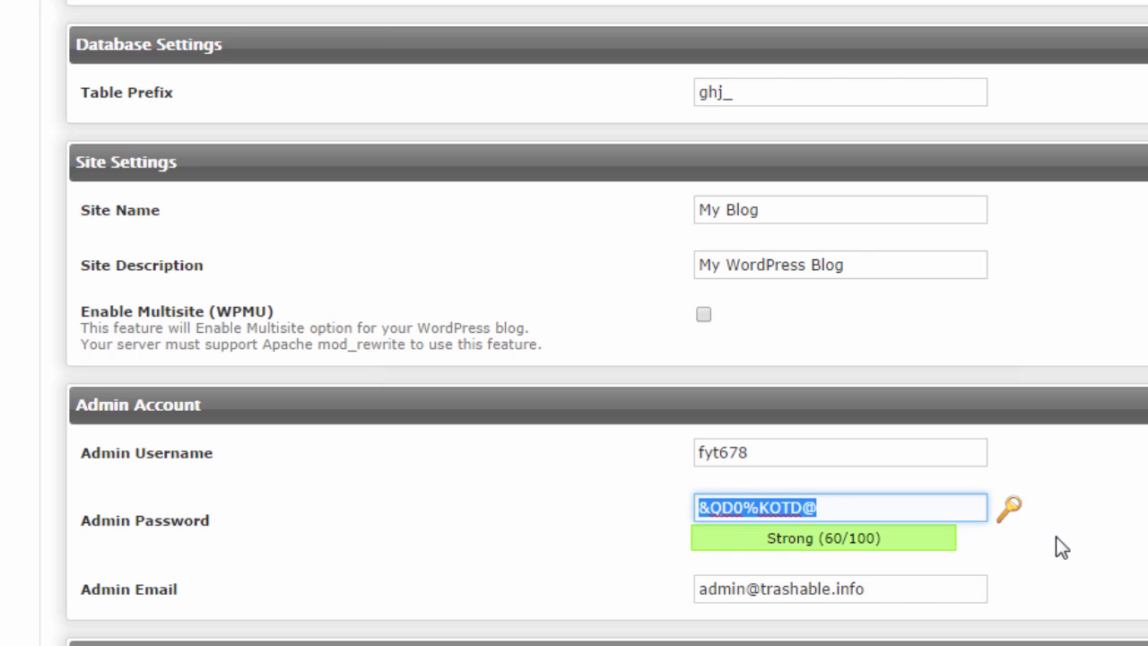
# Enter the admin's e-mail address in 'Email installation details to'
pyautogui.click(1082, 544)
pyautogui.scroll(-3, 1082, 544)
pyautogui.scroll(-4, 1082, 544)
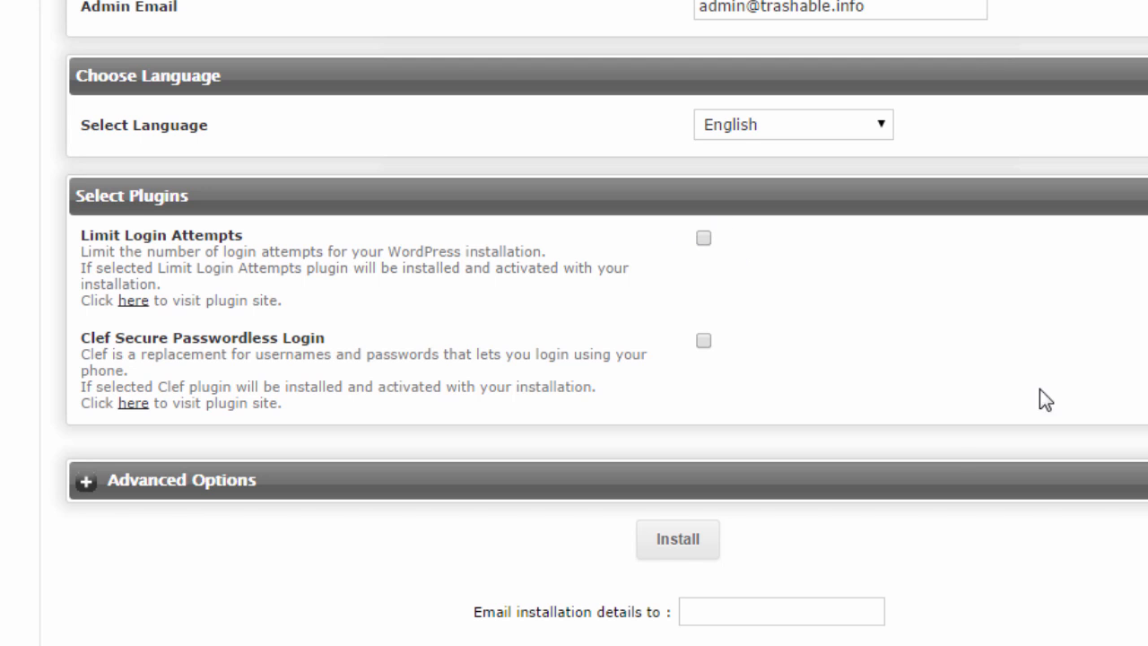
pyautogui.click(755, 610)
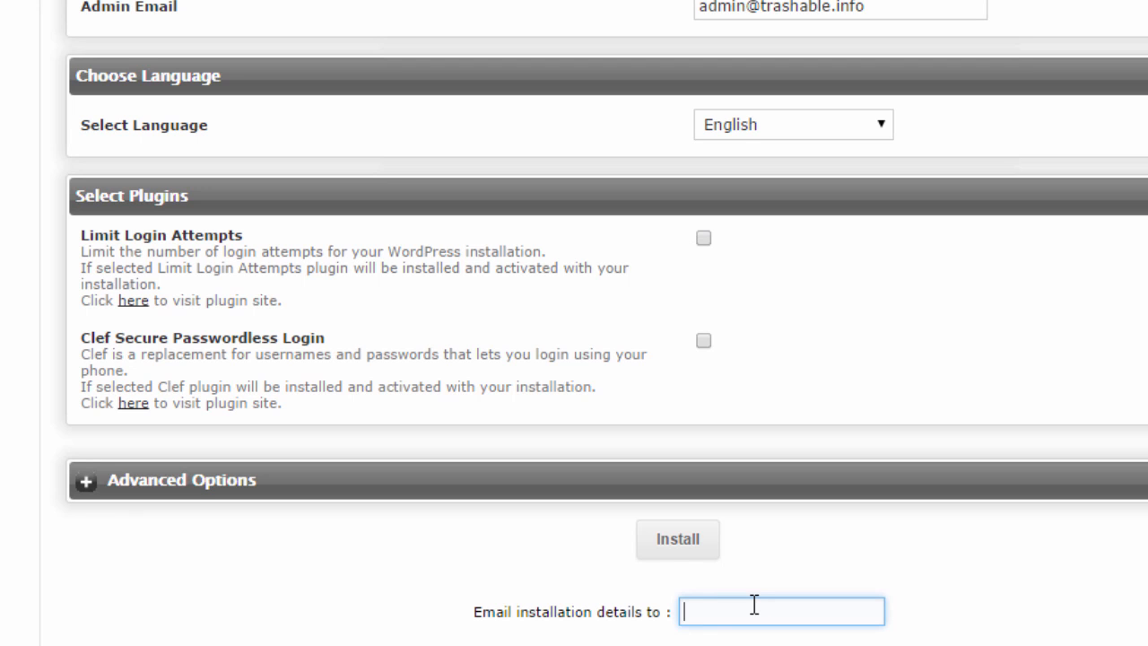
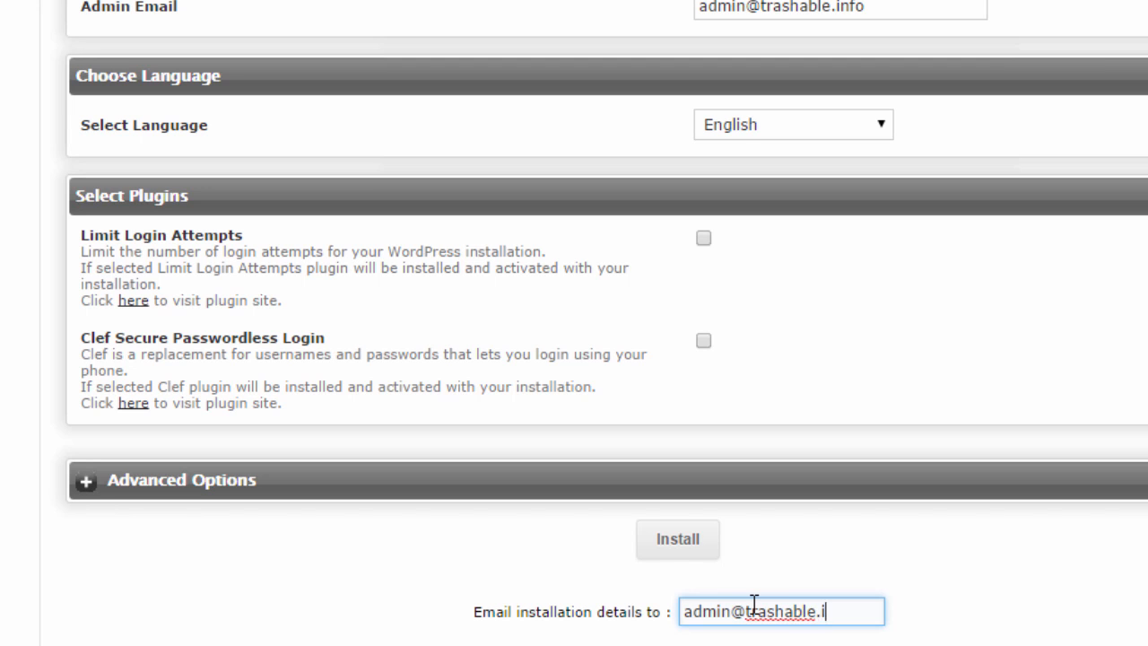
pyautogui.scroll(-2, 730, 610)
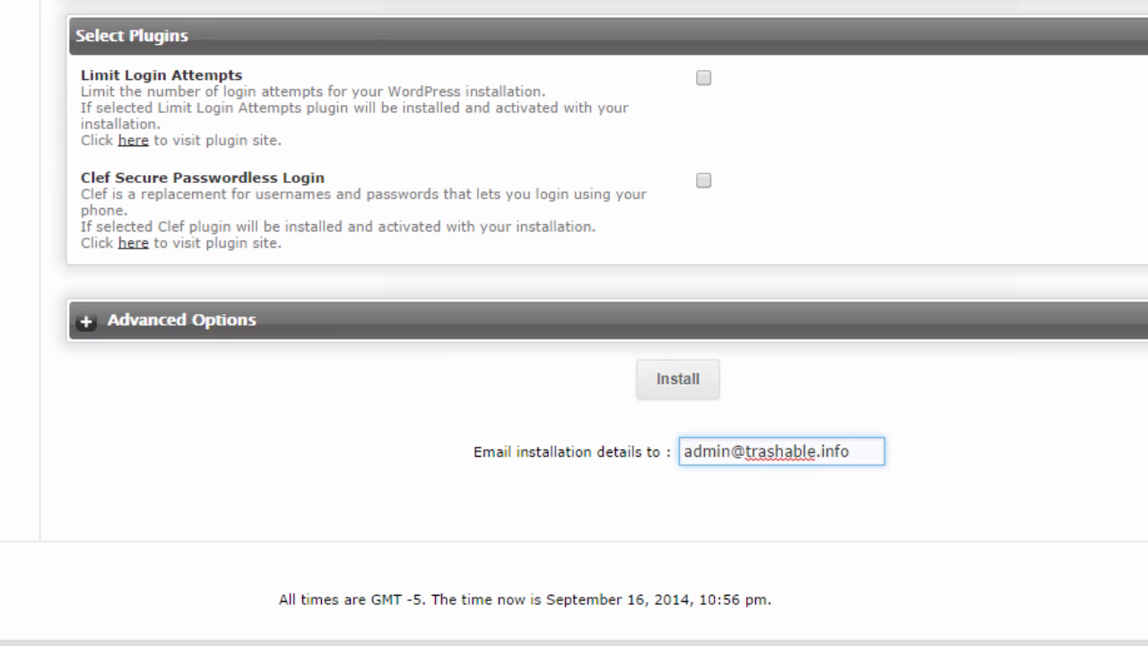
pyautogui.scroll(10, 771, 287)
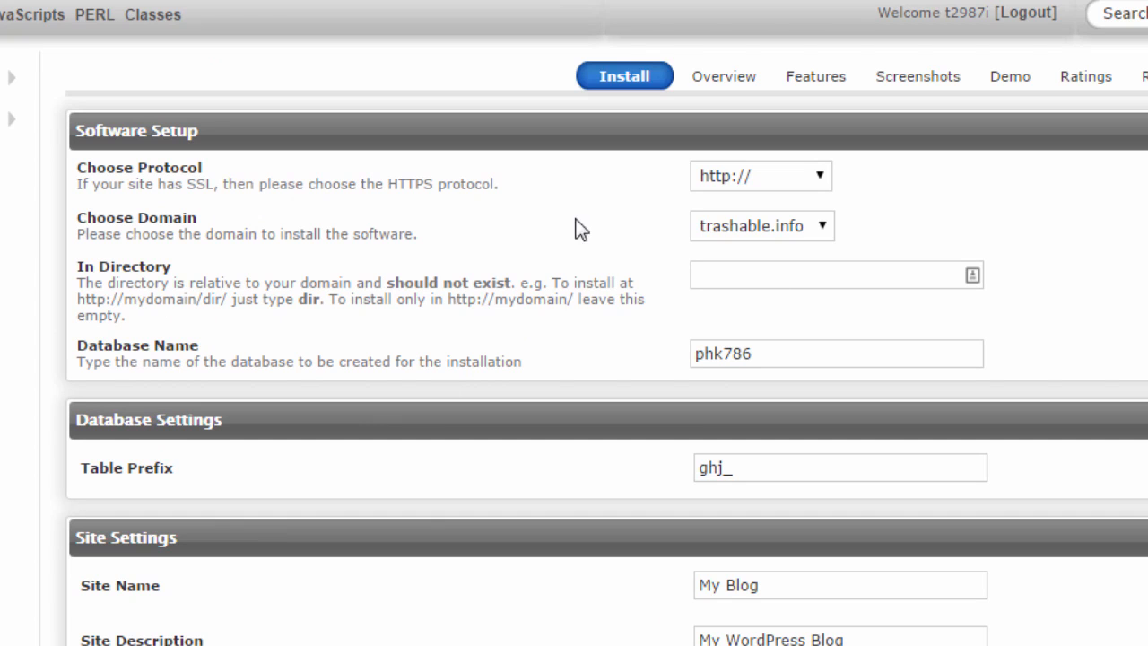
pyautogui.click(746, 269)
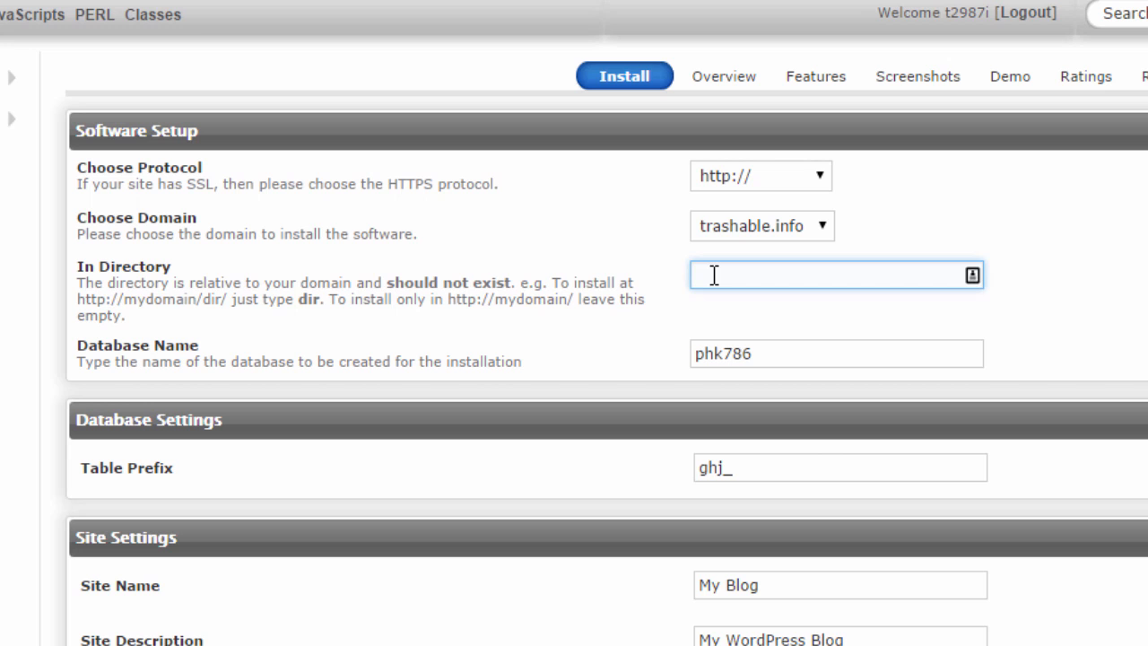
pyautogui.click(429, 412)
pyautogui.click(782, 352)
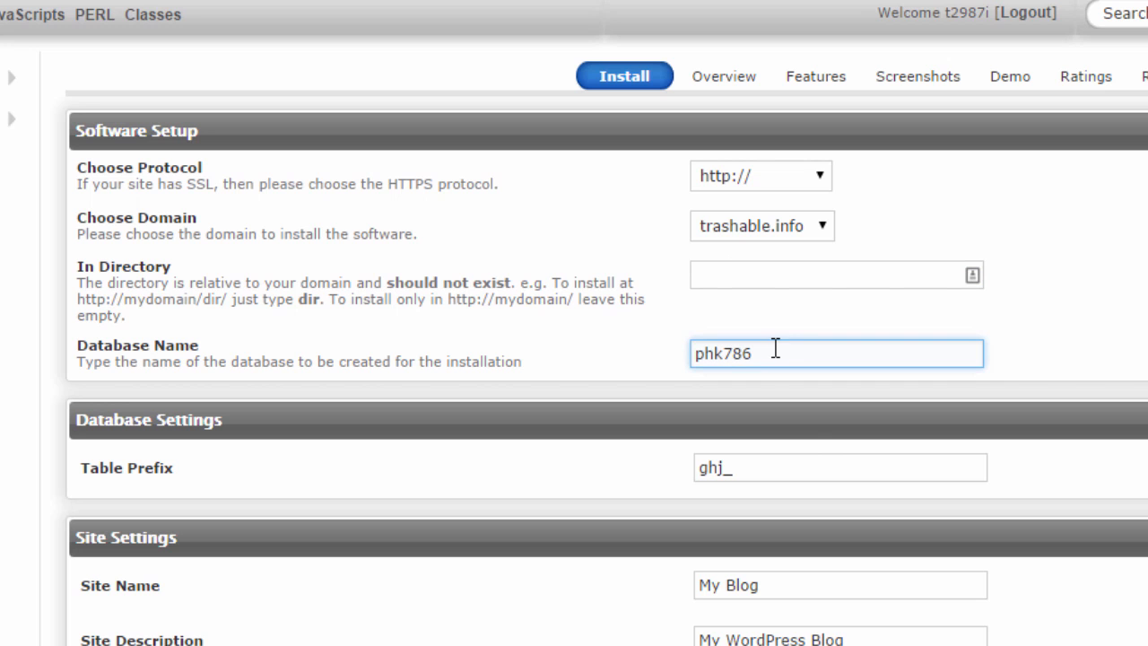
pyautogui.click(781, 494)
pyautogui.click(769, 476)
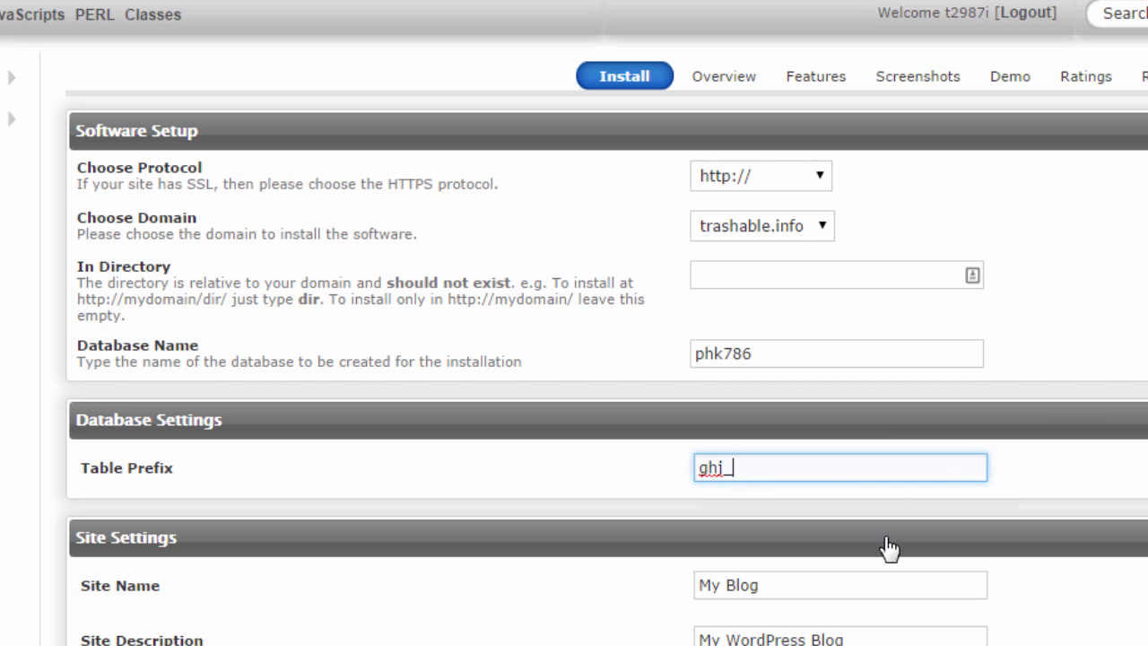
pyautogui.scroll(-4, 573, 323)
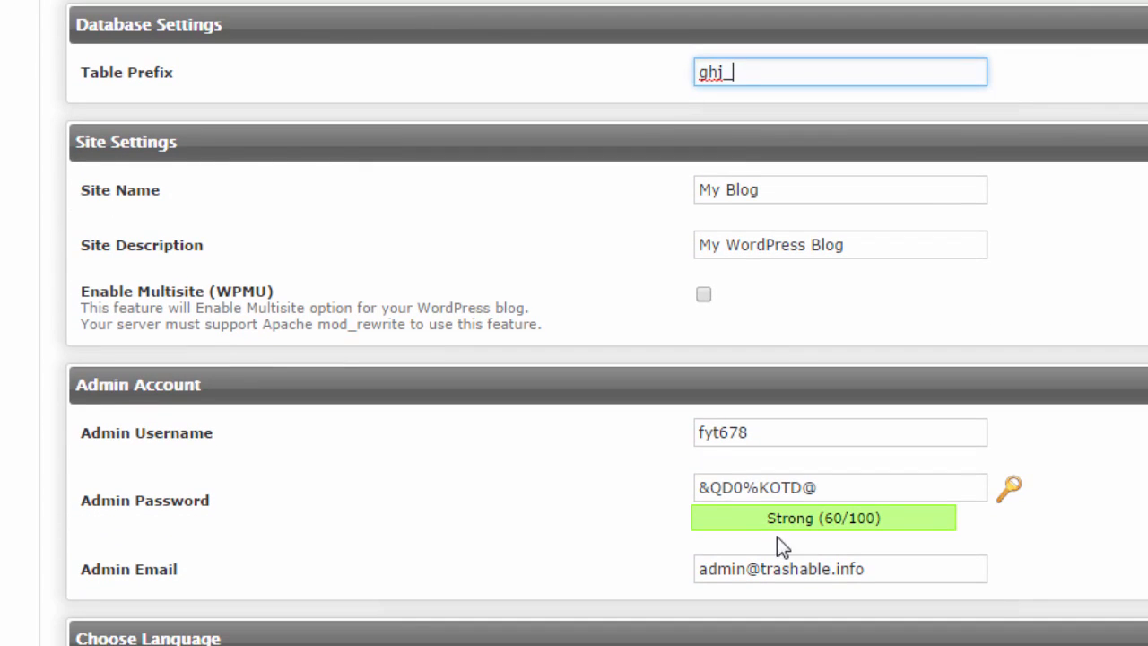
pyautogui.click(794, 439)
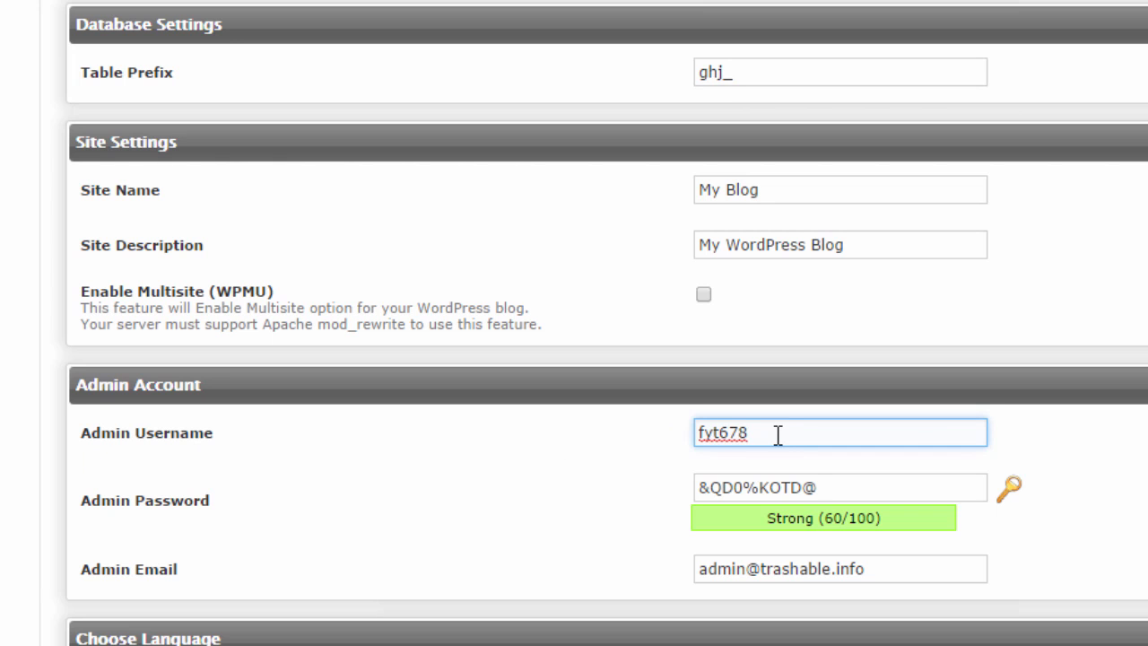
pyautogui.scroll(-2, 574, 322)
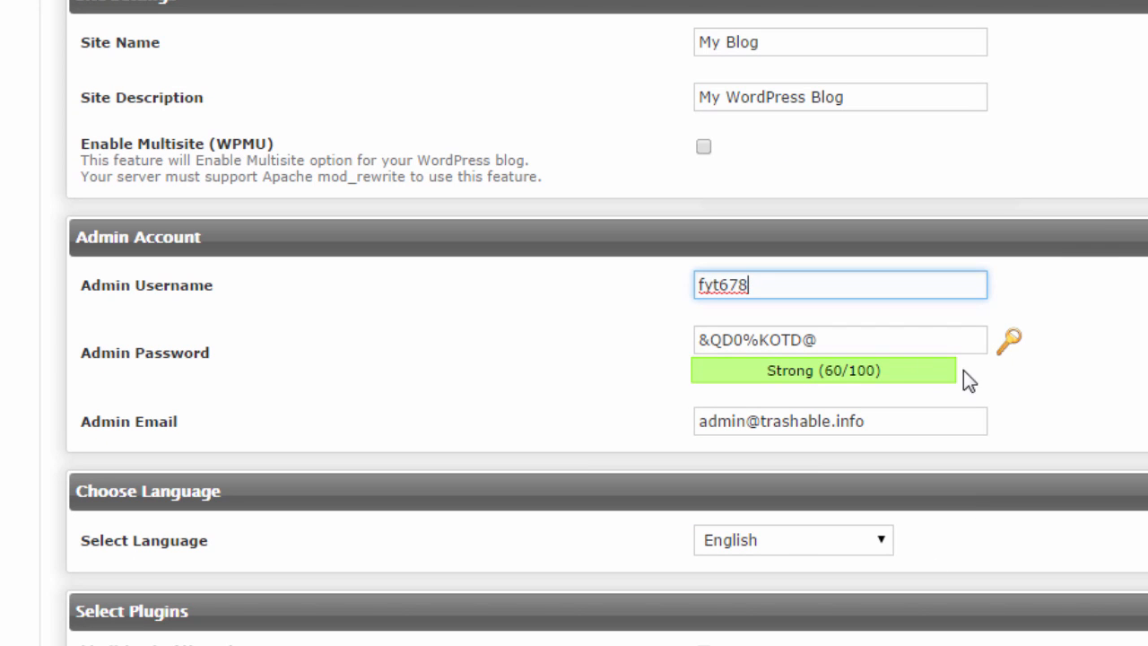
pyautogui.scroll(-4, 431, 397)
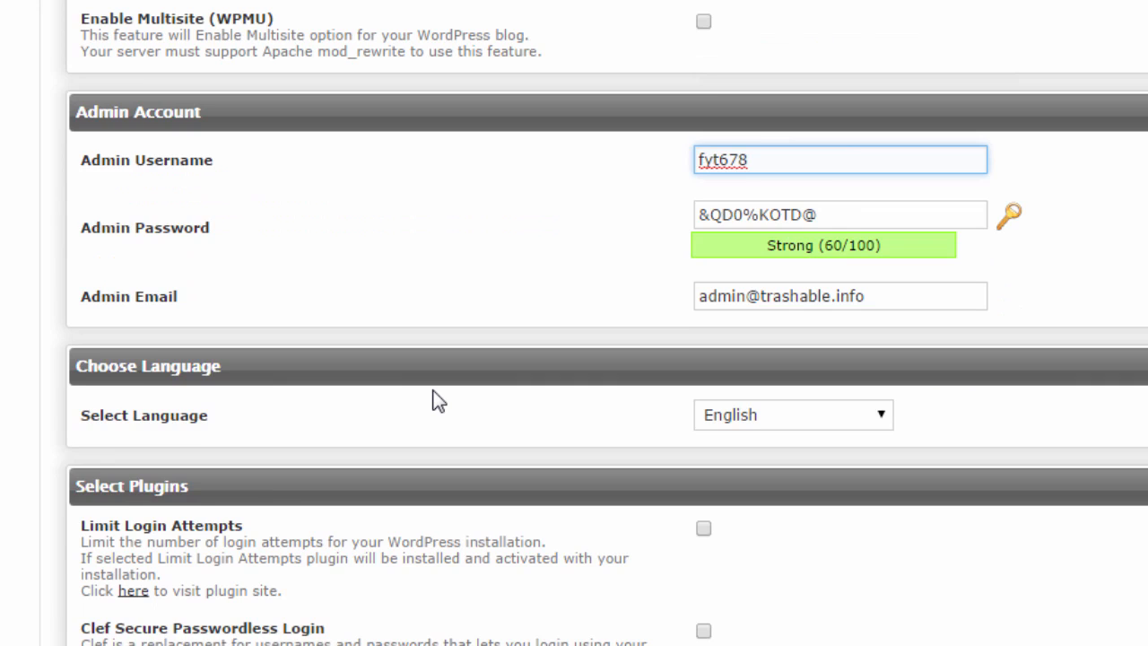
pyautogui.scroll(-2, 436, 401)
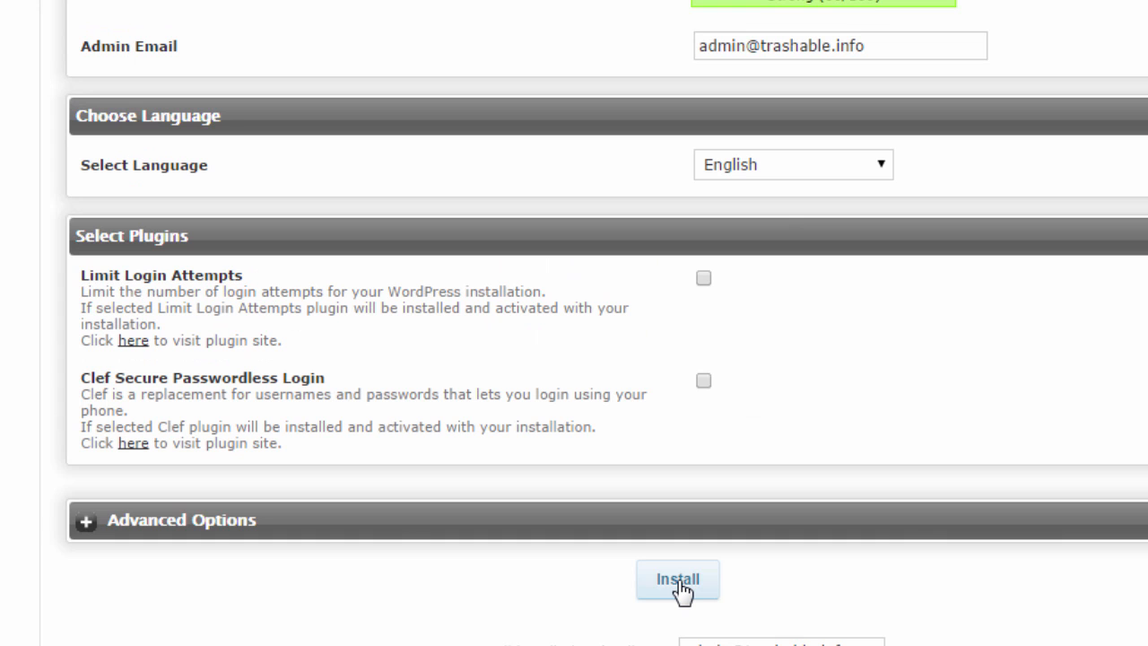
# Run the WordPress installation and follow the new site's wp-admin Administrative URL
pyautogui.click(679, 582)
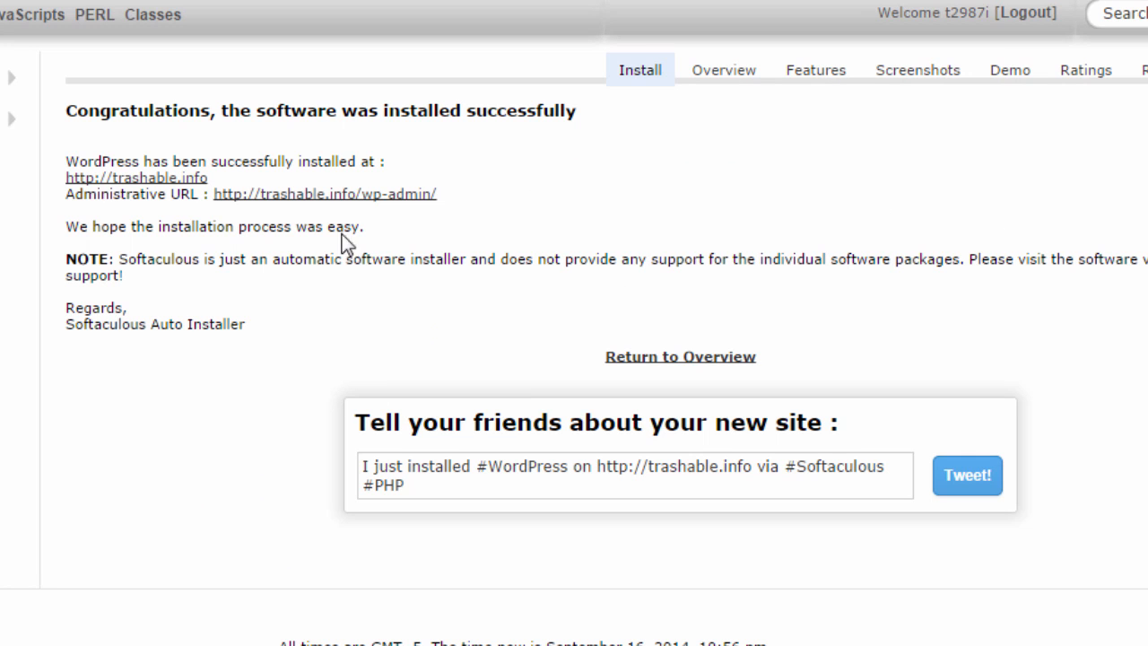
pyautogui.click(344, 199)
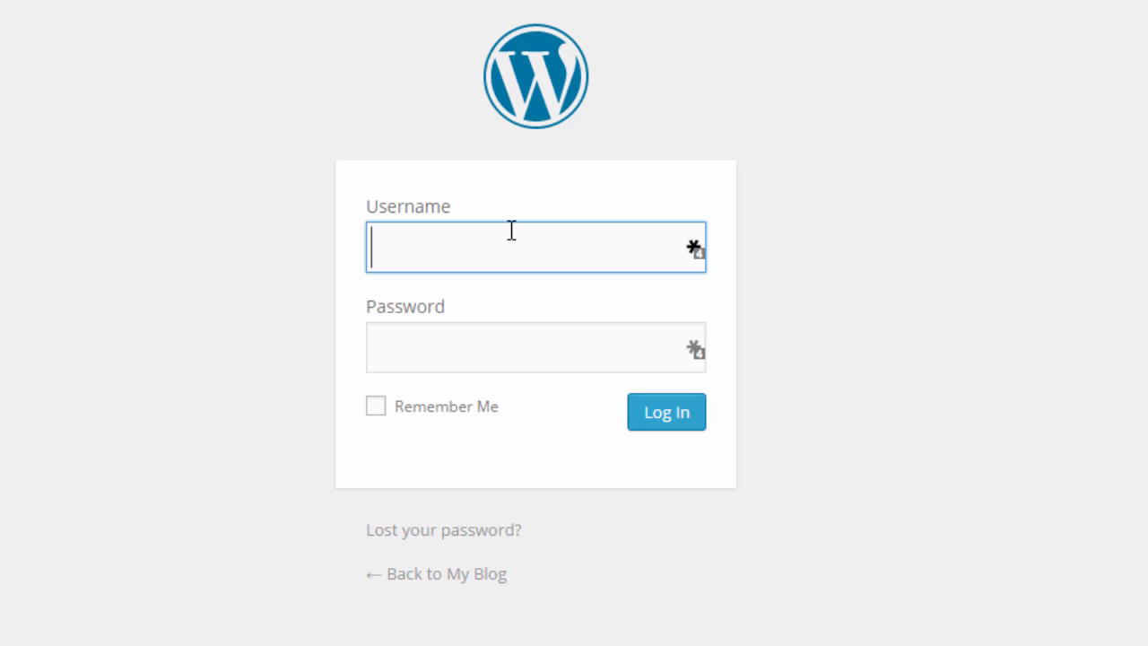
# Autofill the saved admin credentials and log in to the WordPress Dashboard
pyautogui.click(699, 253)
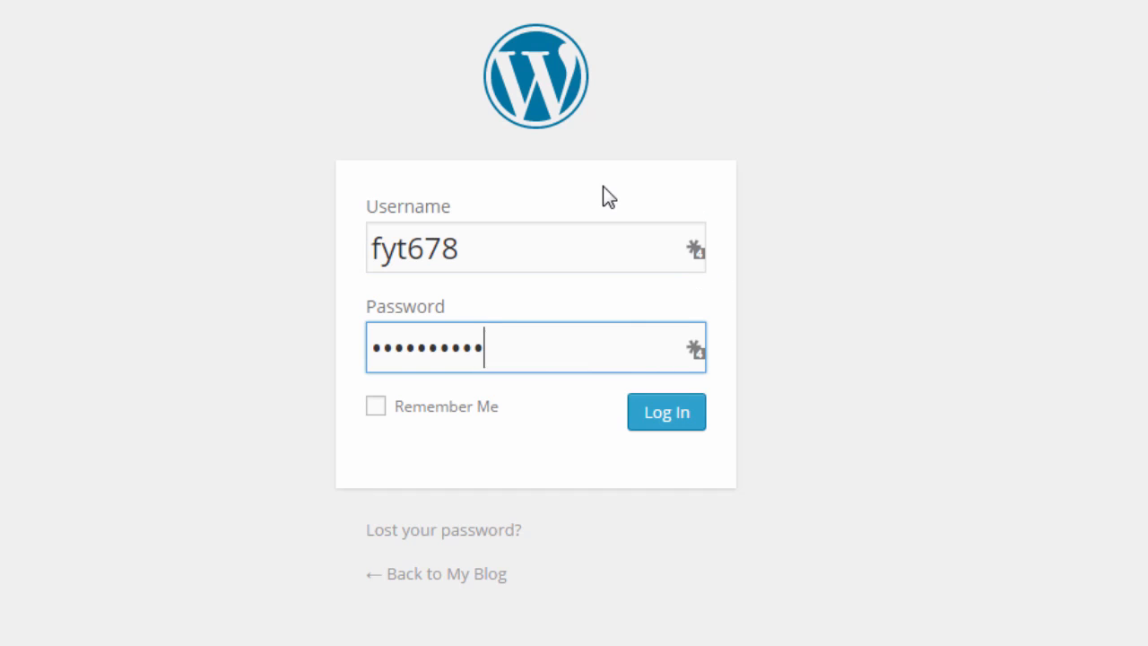
pyautogui.click(684, 422)
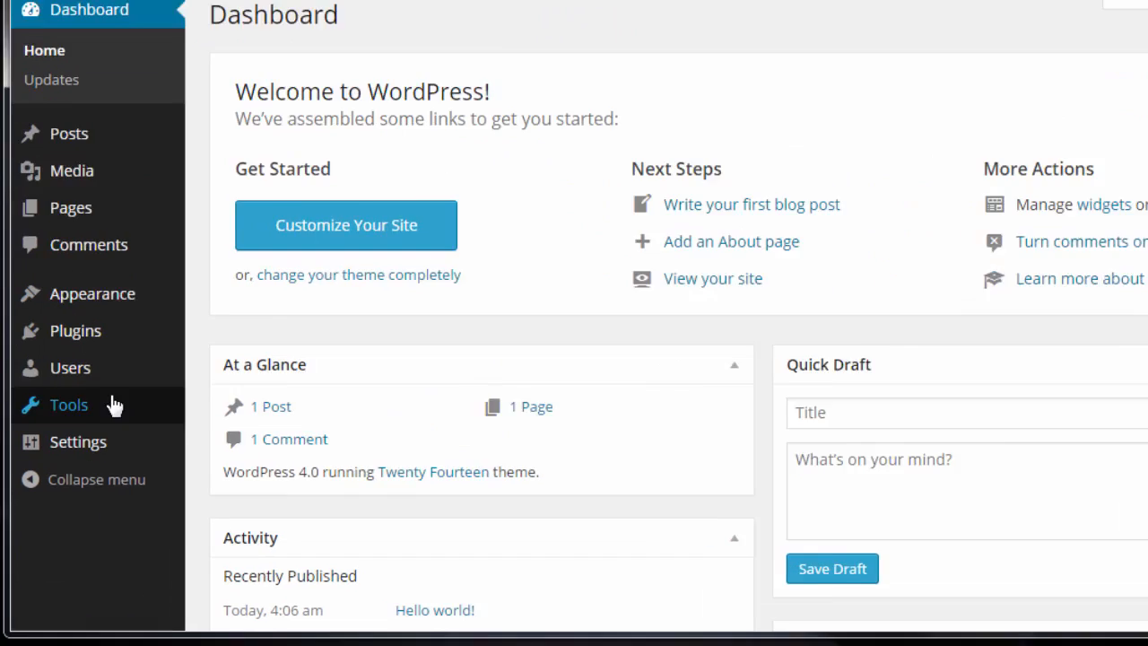
# Show All Users in the admin, then open the live My Blog site in a new tab
pyautogui.moveTo(104, 378)
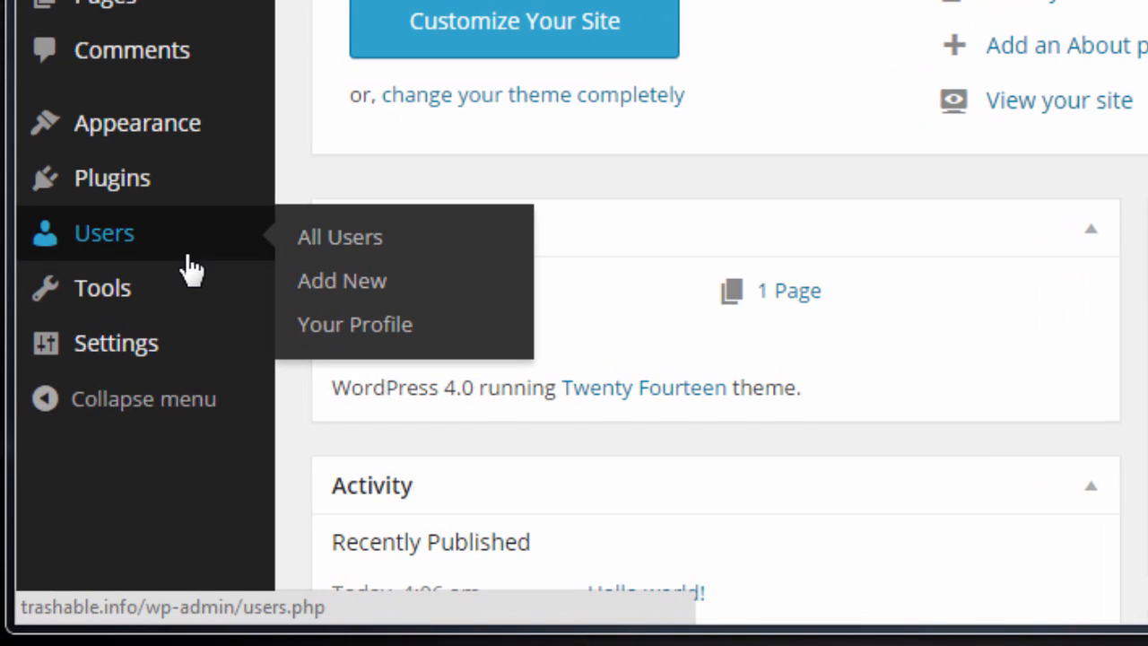
pyautogui.click(373, 254)
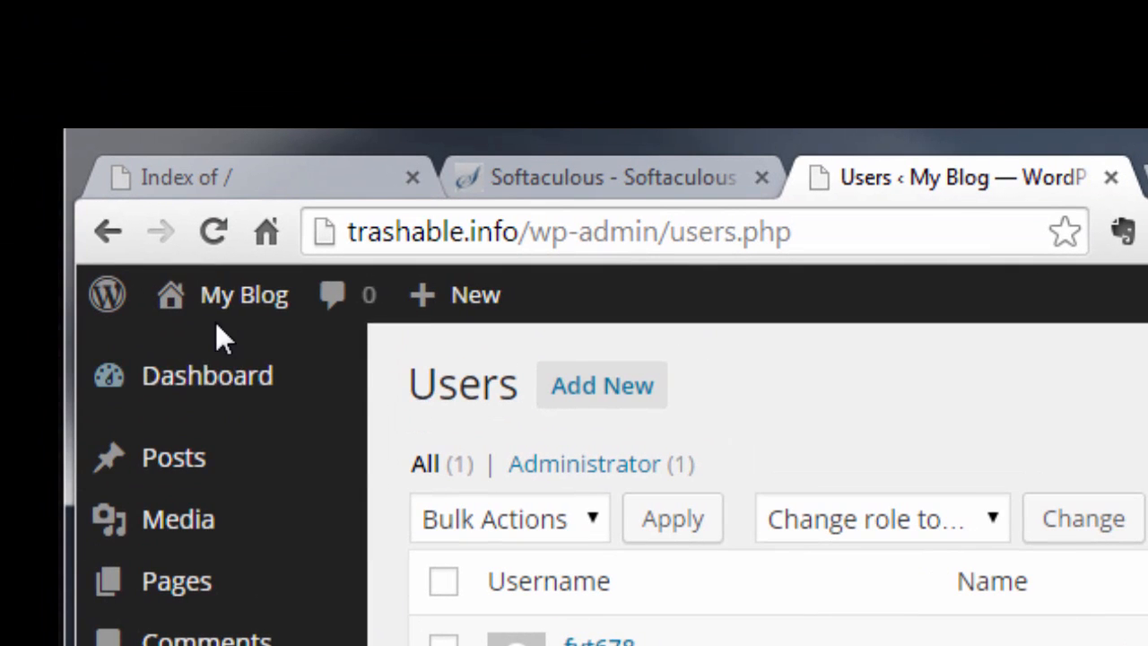
pyautogui.moveTo(217, 300)
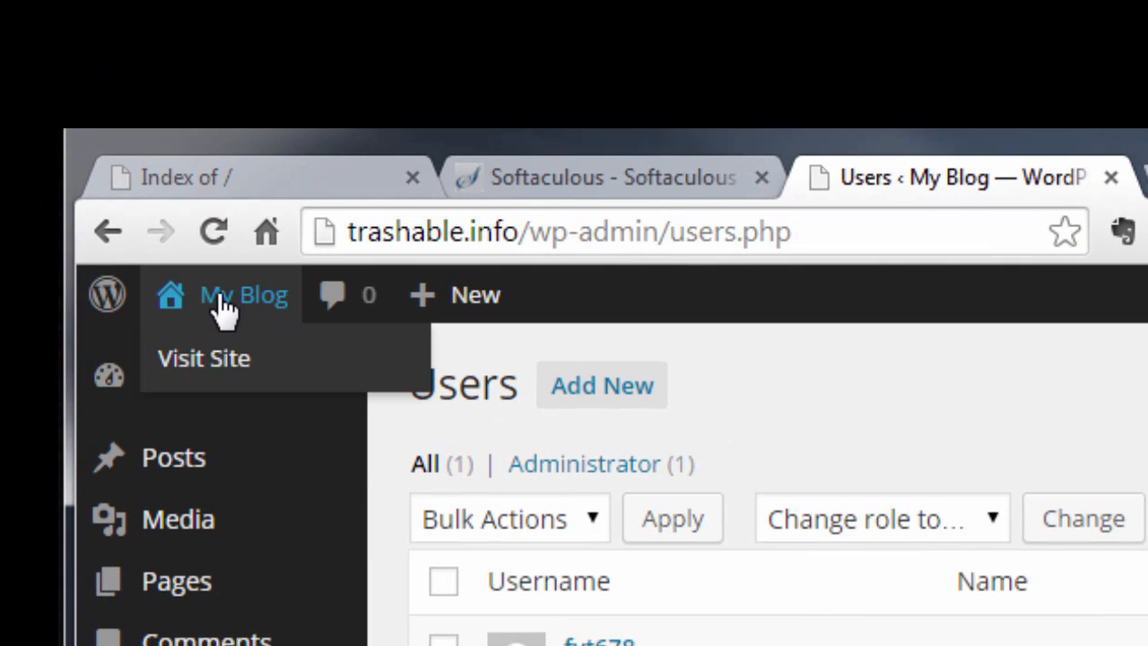
pyautogui.rightClick(219, 360)
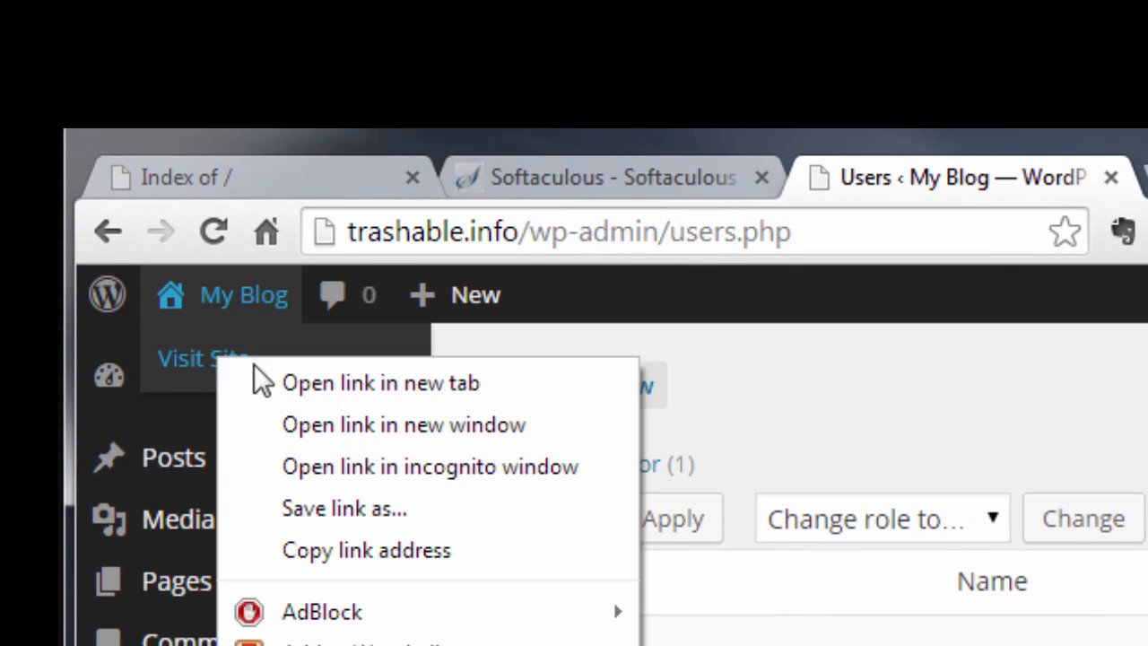
pyautogui.click(308, 384)
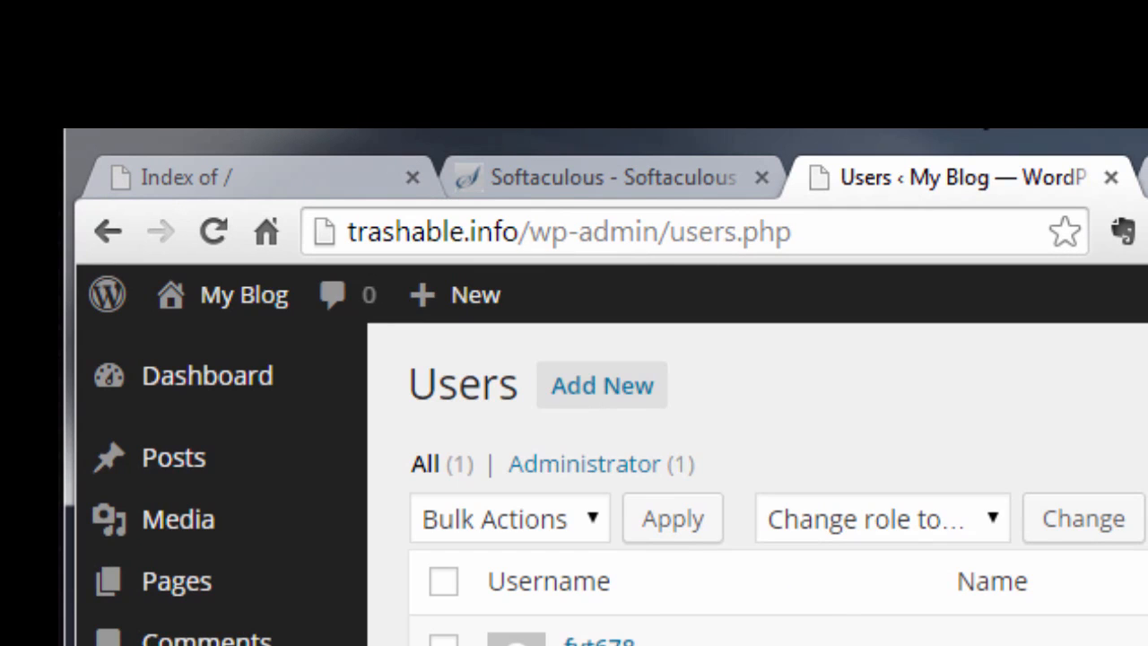
pyautogui.click(1144, 180)
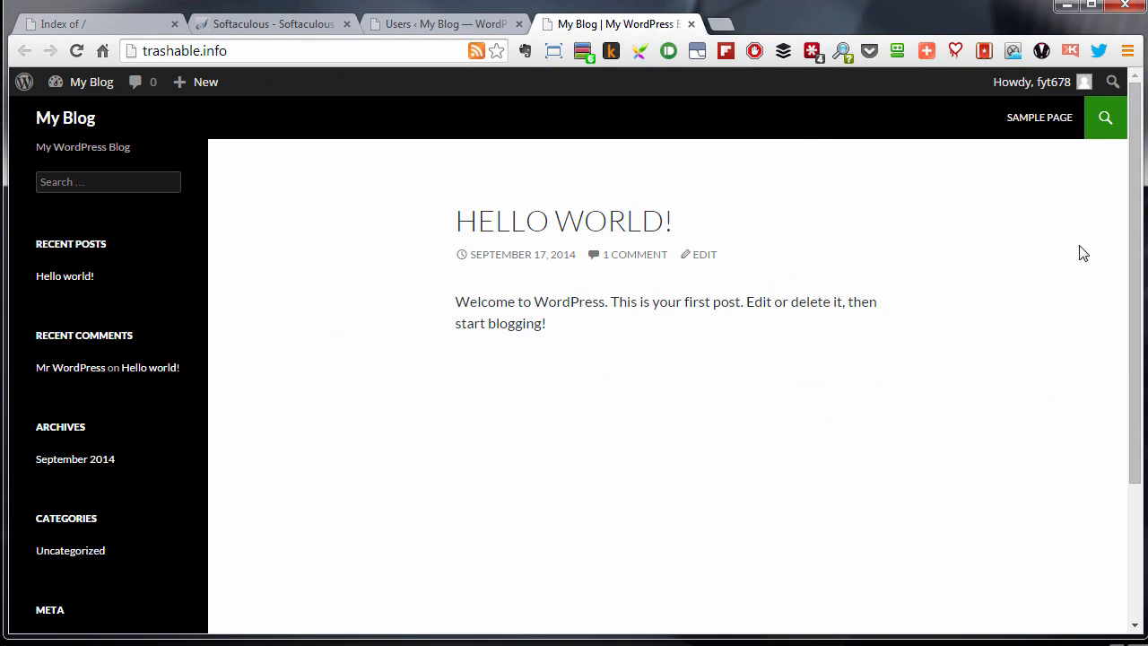
# Check the author credited on the Hello world! post, then go back to the Users tab
pyautogui.click(628, 225)
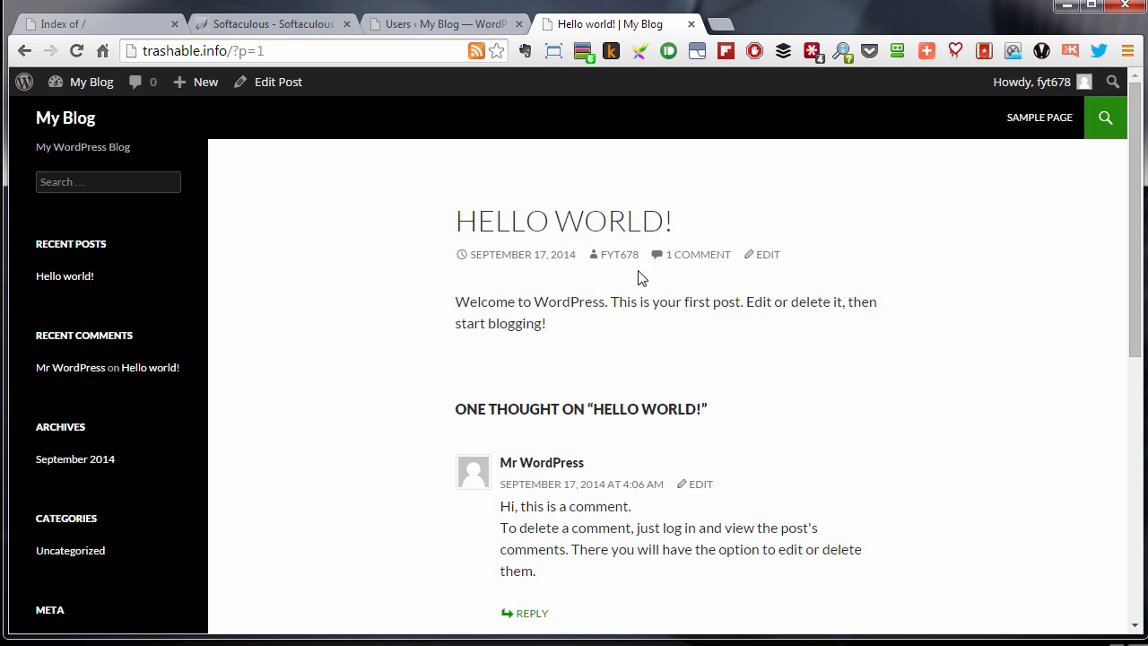
pyautogui.click(455, 25)
# In the admin's profile, retype the Nickname and choose it under 'Display name publicly as'
pyautogui.moveTo(267, 266)
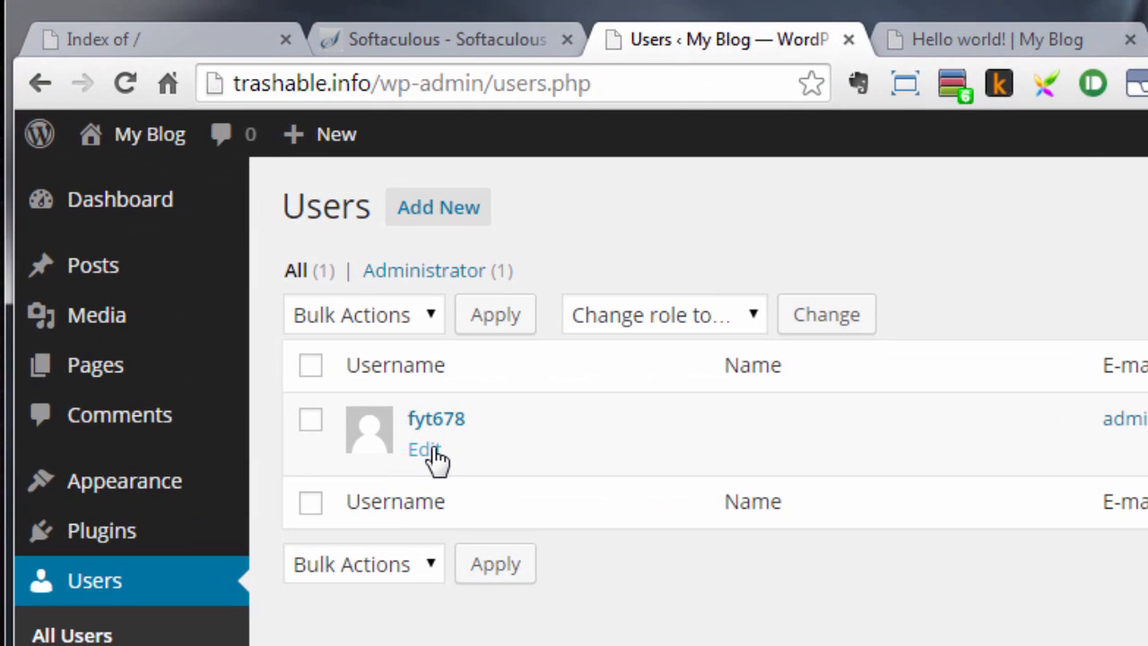
pyautogui.click(426, 450)
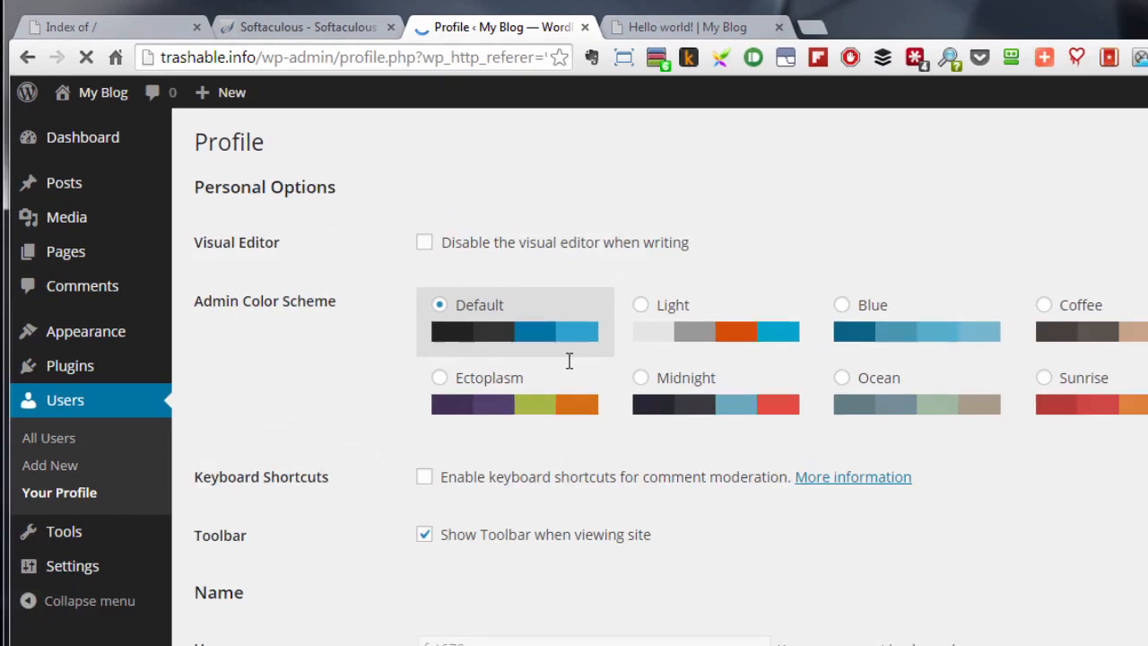
pyautogui.scroll(-5, 538, 341)
pyautogui.scroll(-1, 505, 330)
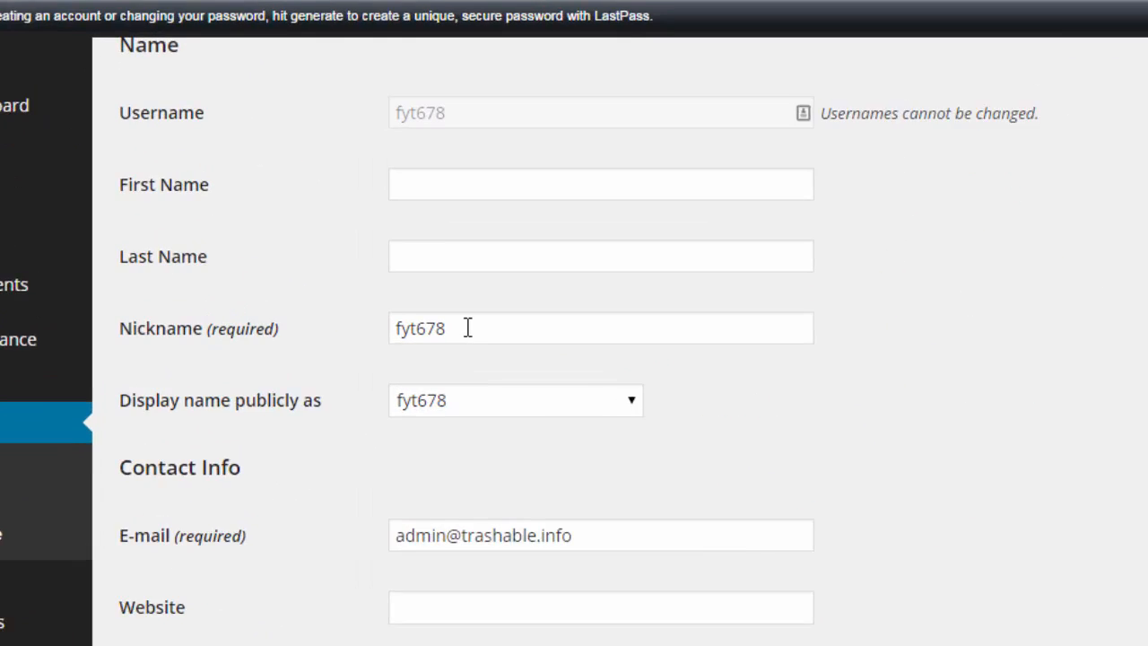
pyautogui.moveTo(429, 310); pyautogui.dragTo(364, 308)
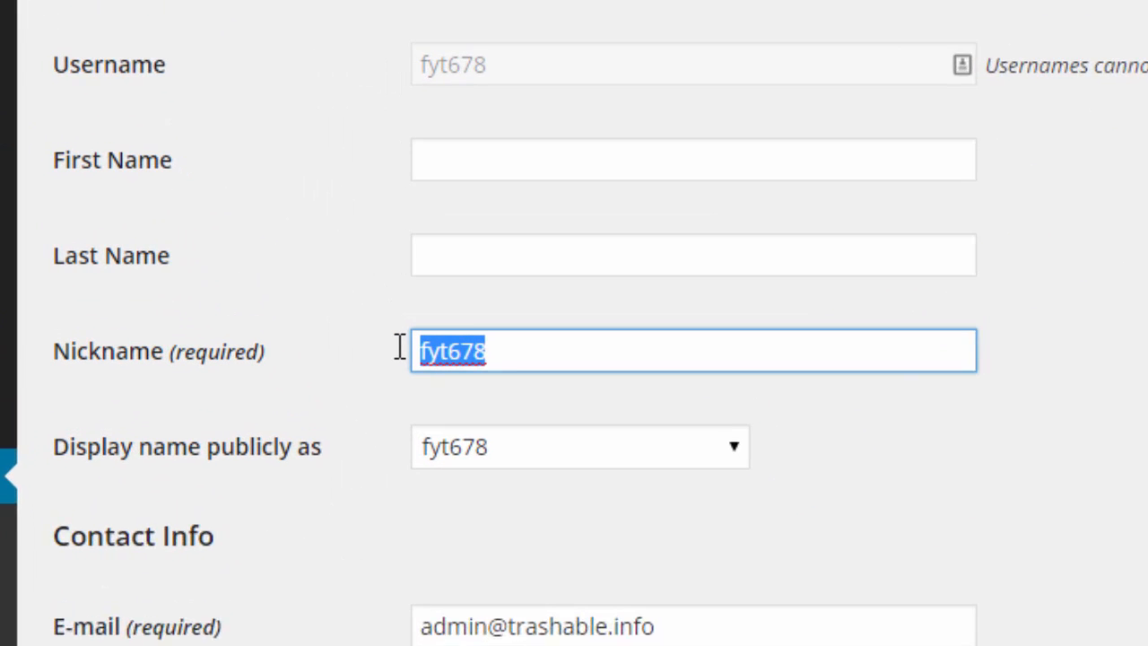
pyautogui.write('Chris')
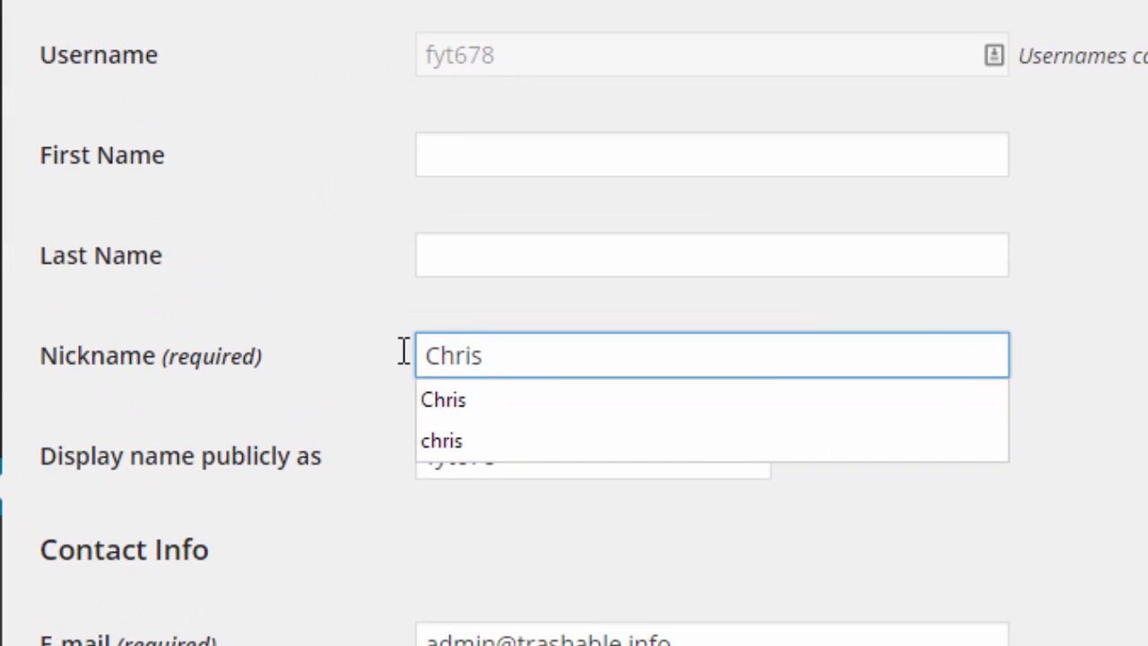
pyautogui.click(339, 392)
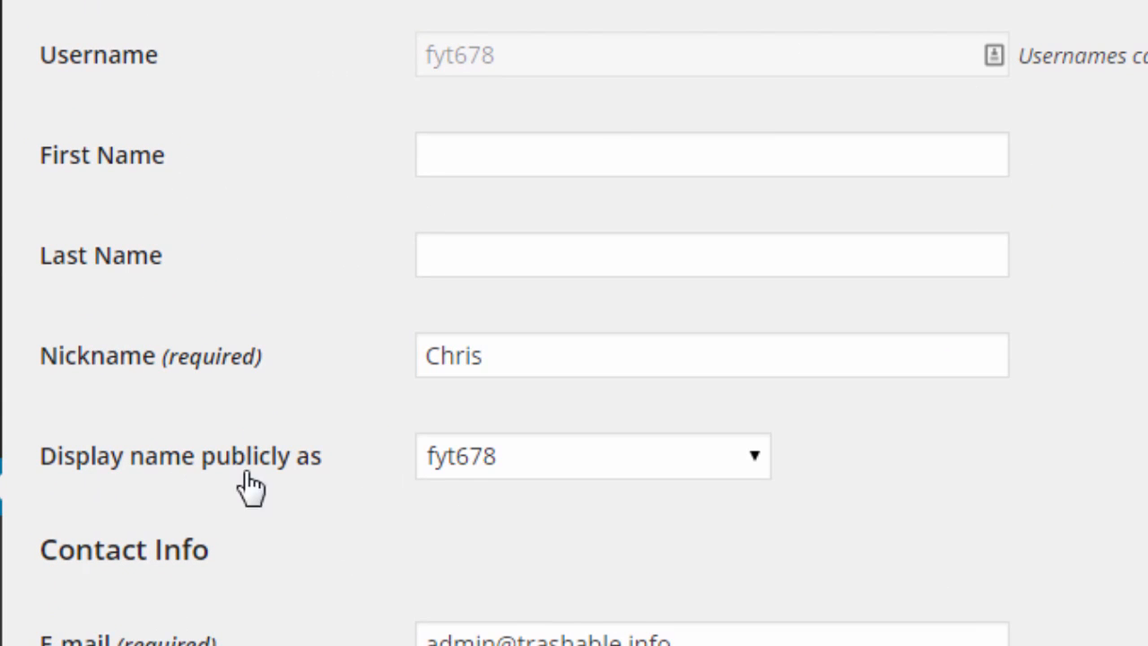
pyautogui.click(679, 466)
pyautogui.click(448, 528)
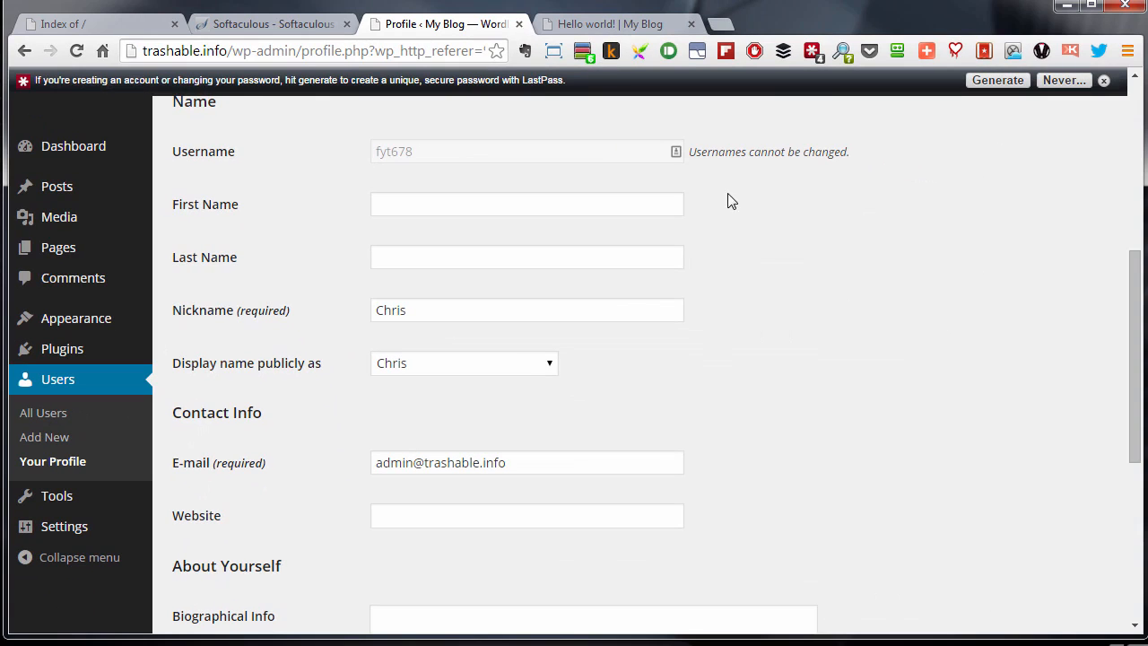
pyautogui.moveTo(1137, 406); pyautogui.dragTo(1144, 565)
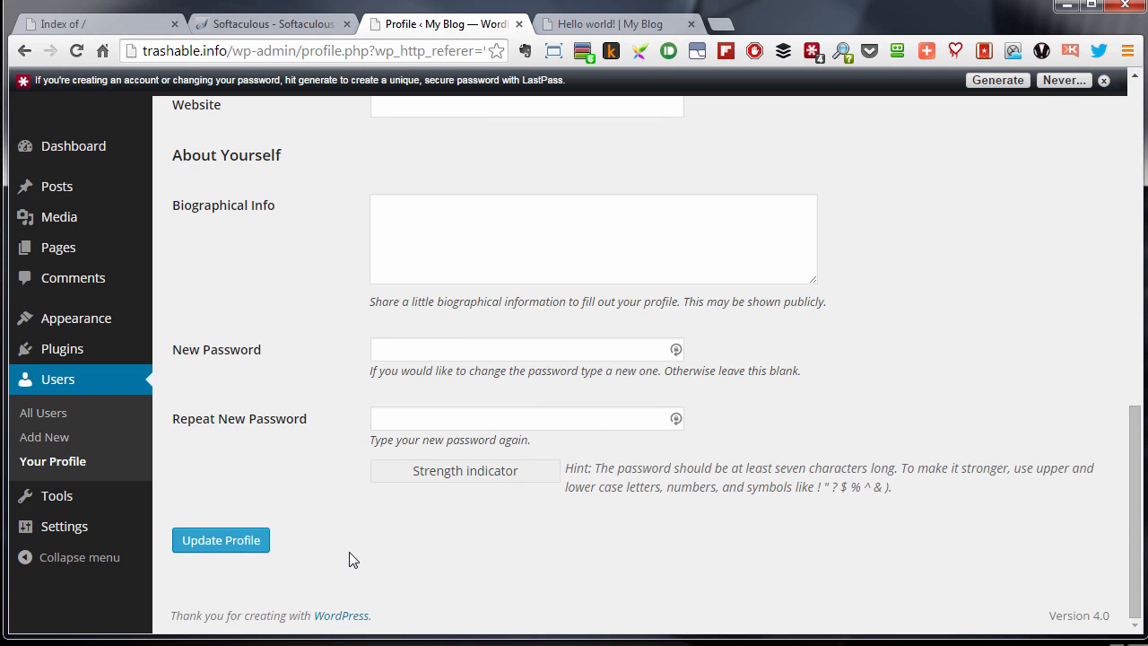
# Update the profile and reload the Hello world! post to show the new author name
pyautogui.click(248, 549)
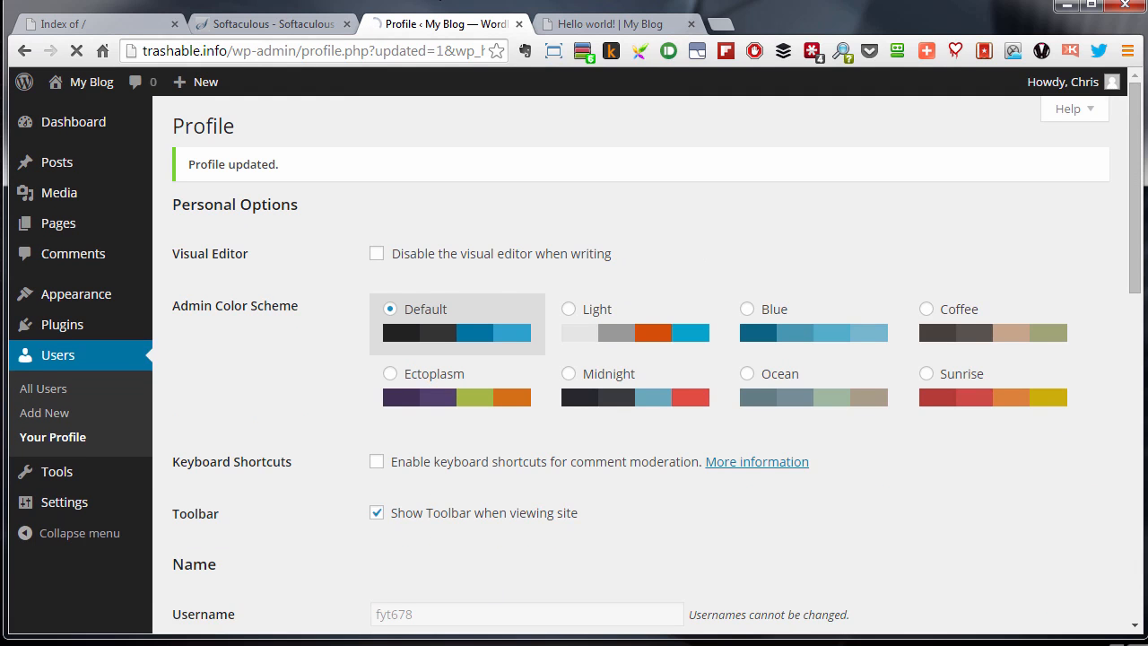
pyautogui.click(594, 27)
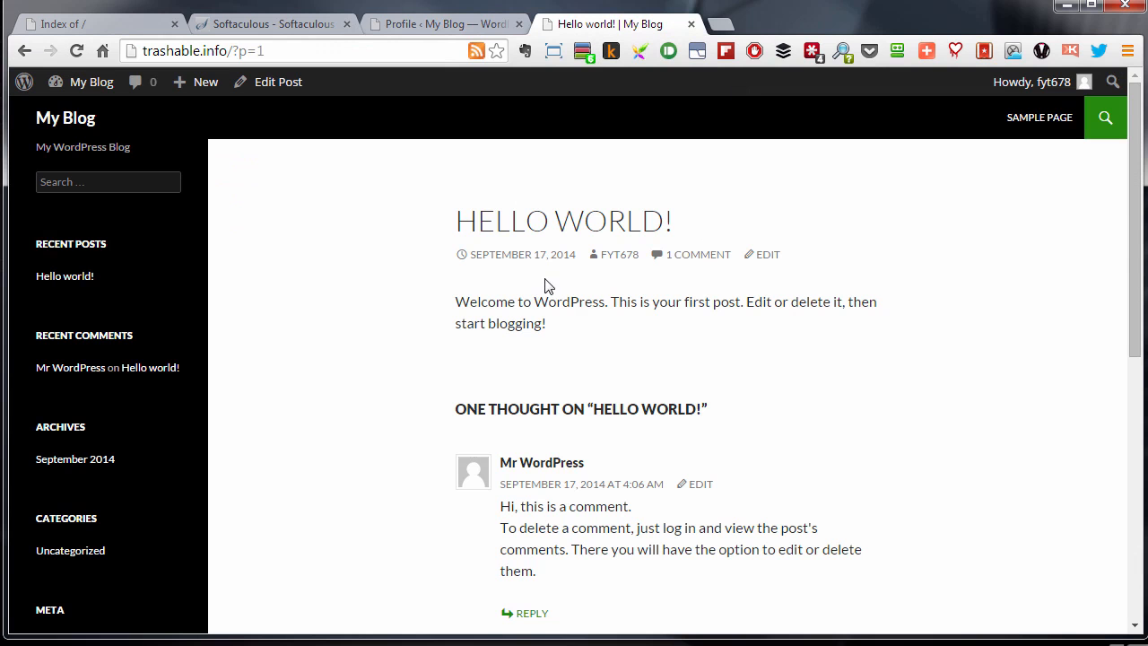
pyautogui.click(76, 50)
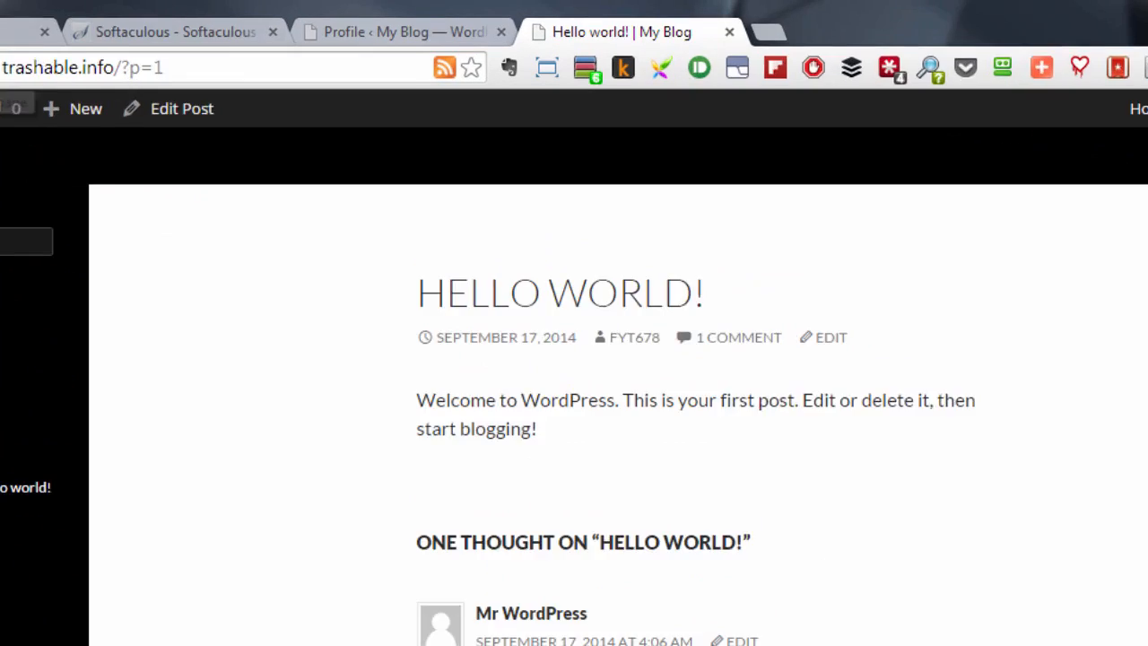